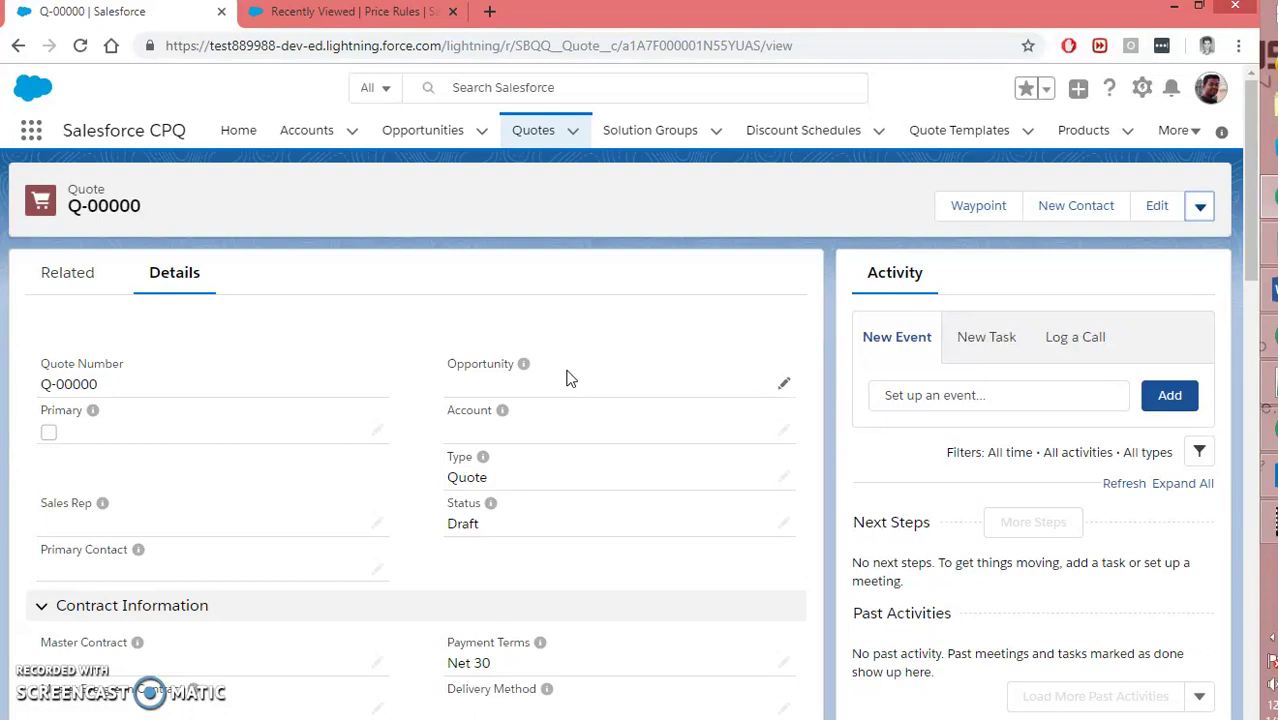
# Open the line editor for quote Q-00000 to review its product lines.
pyautogui.click(1201, 206)
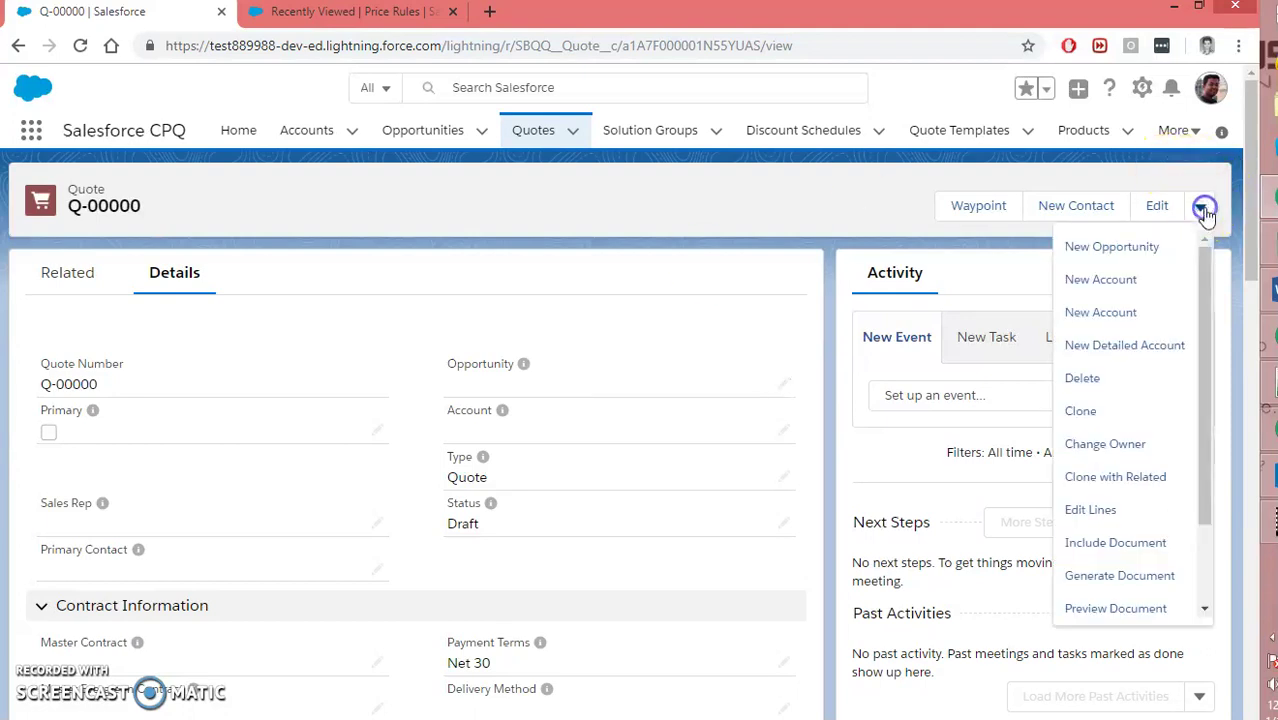
pyautogui.click(1098, 510)
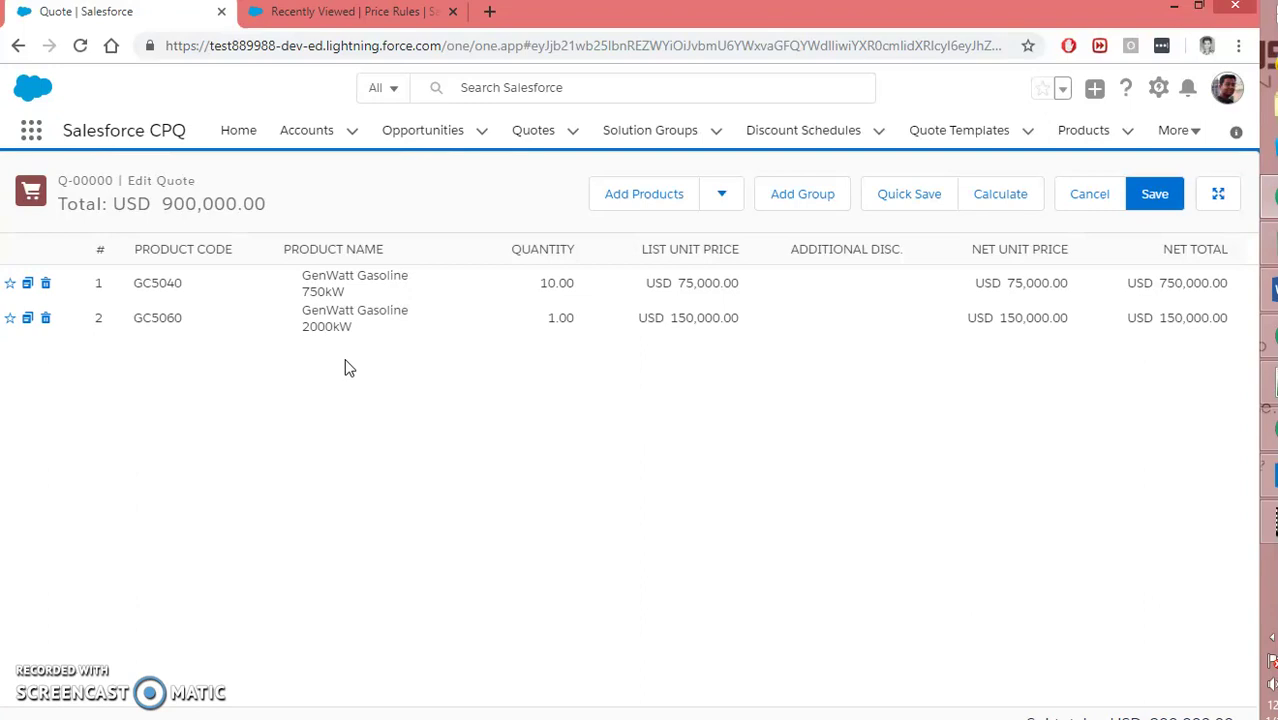
pyautogui.click(559, 364)
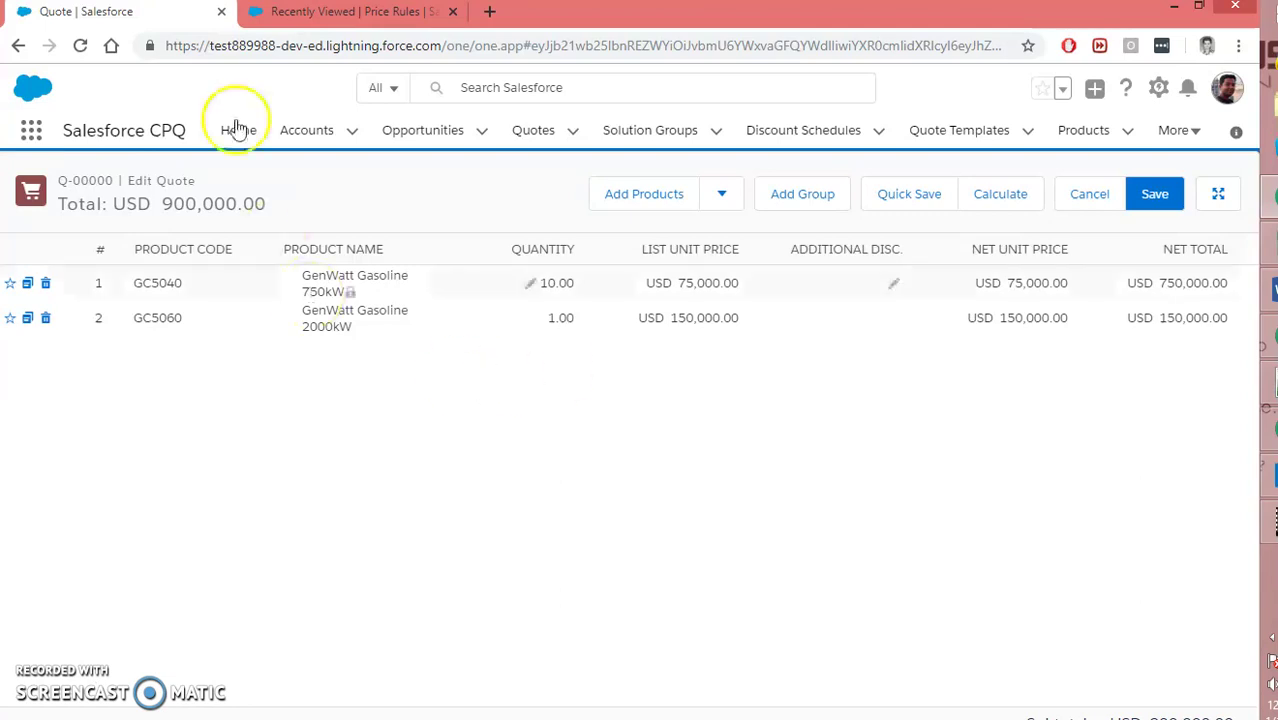
# Create a price rule named "Update Discounts for Hardware Family" from the Price Rules list.
pyautogui.click(302, 12)
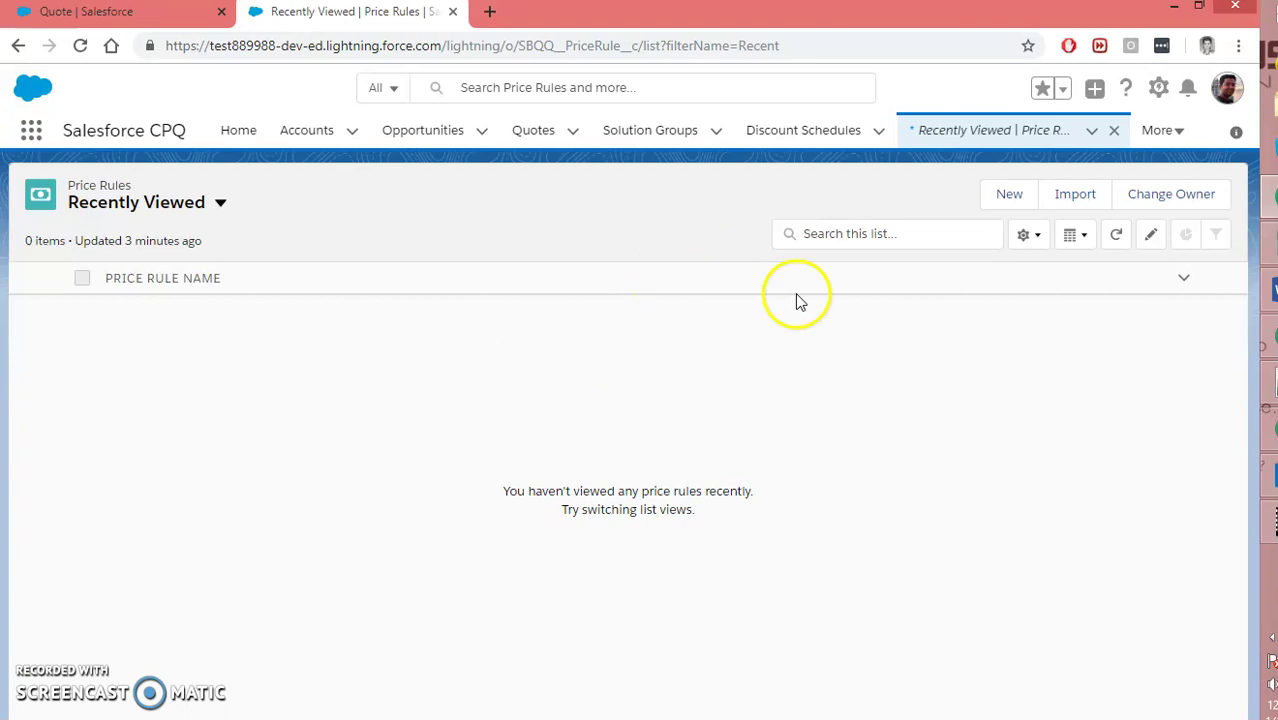
pyautogui.click(1009, 198)
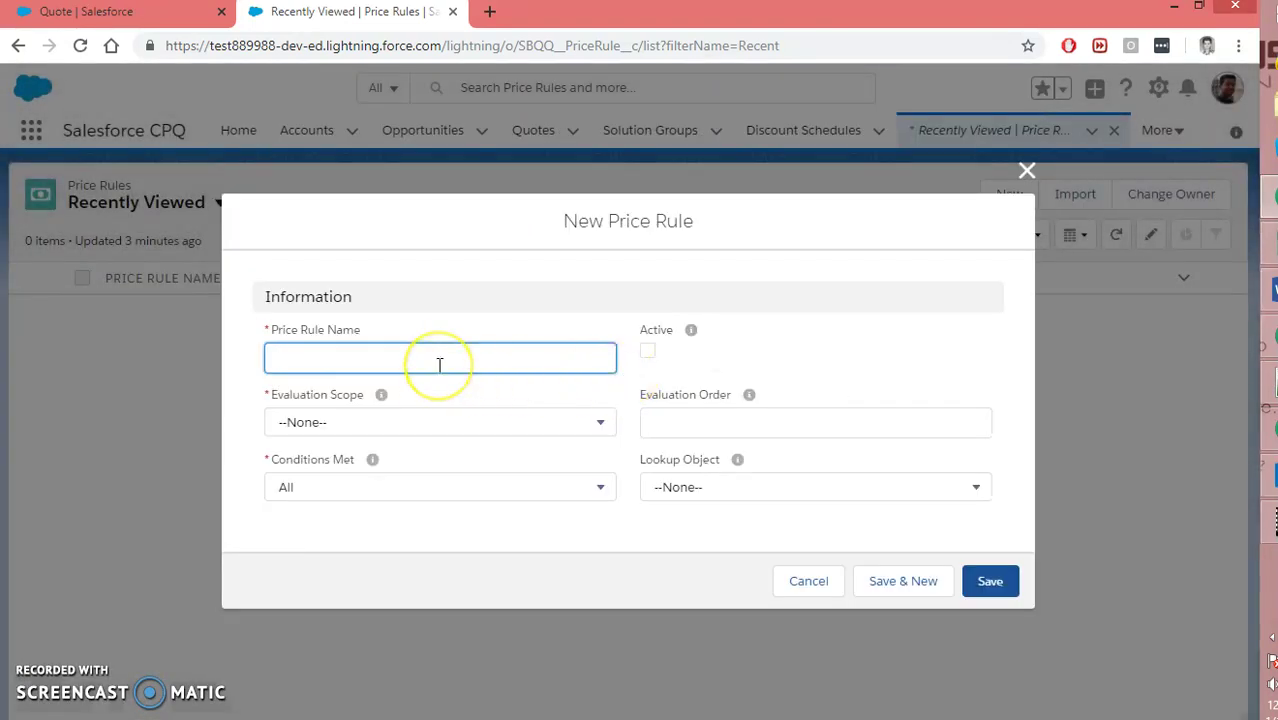
pyautogui.write('Update ')
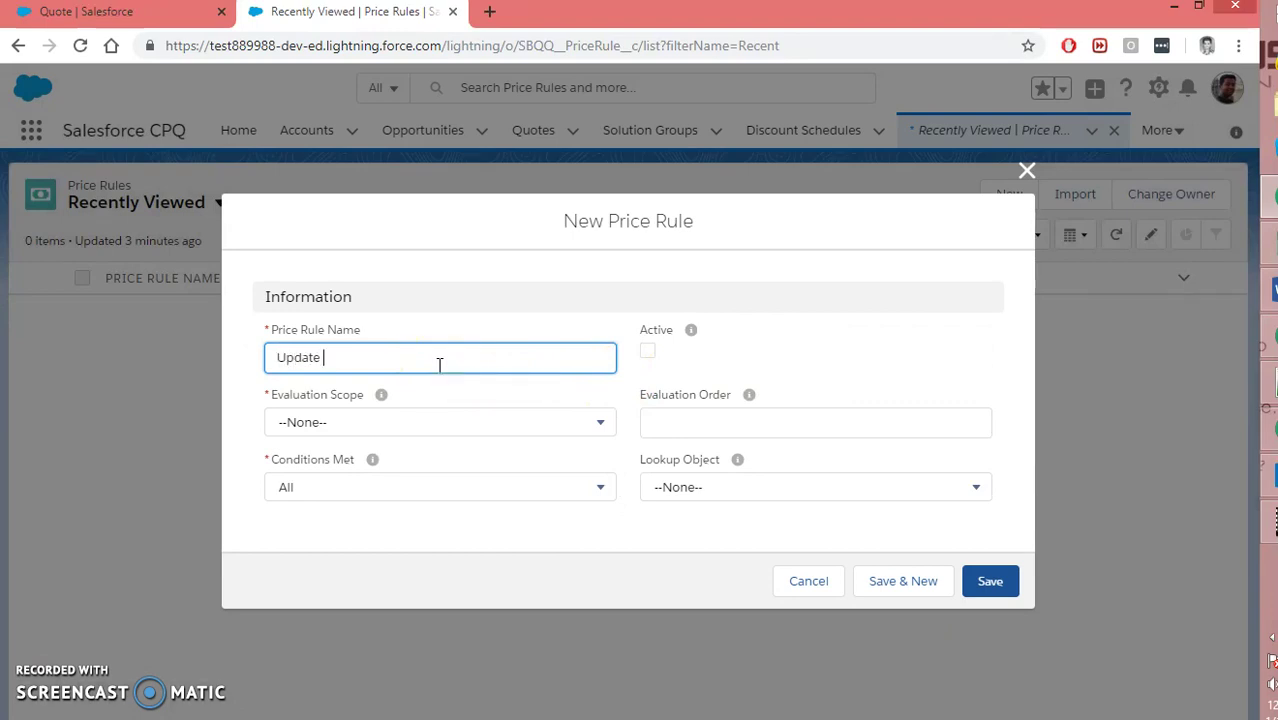
pyautogui.write('Discounts f')
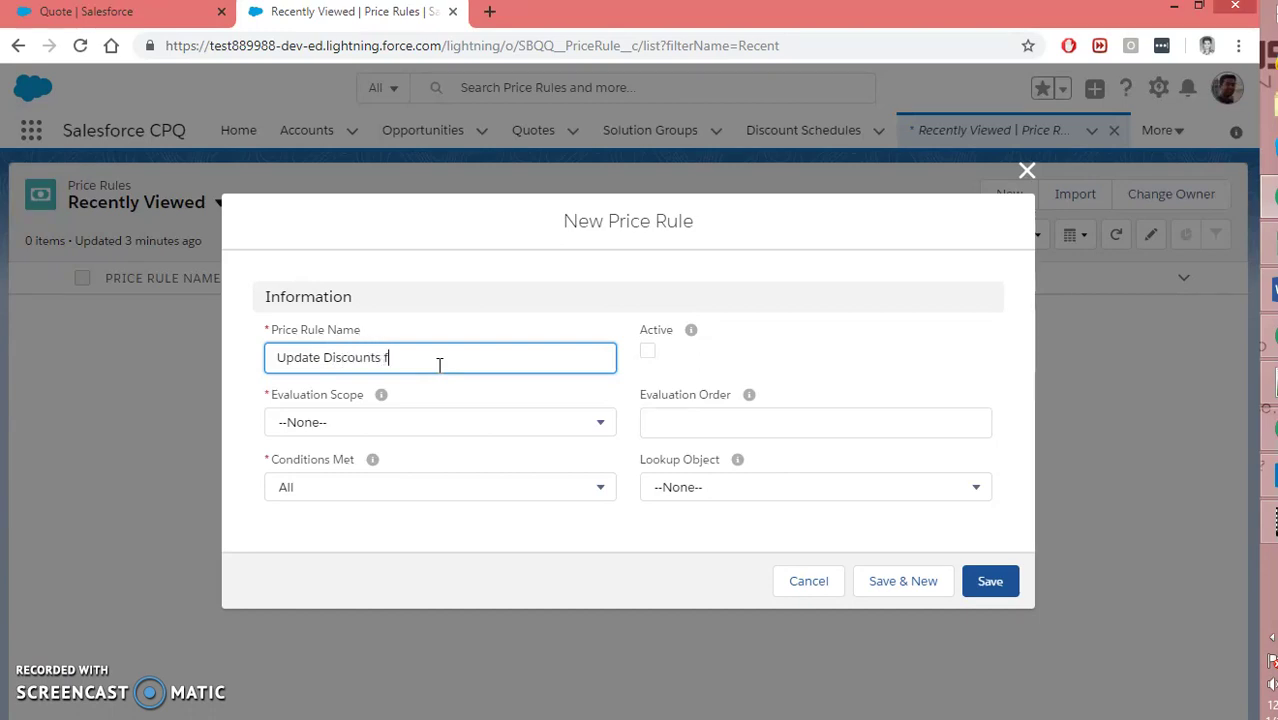
pyautogui.write('or Hardware Family')
pyautogui.click(535, 341)
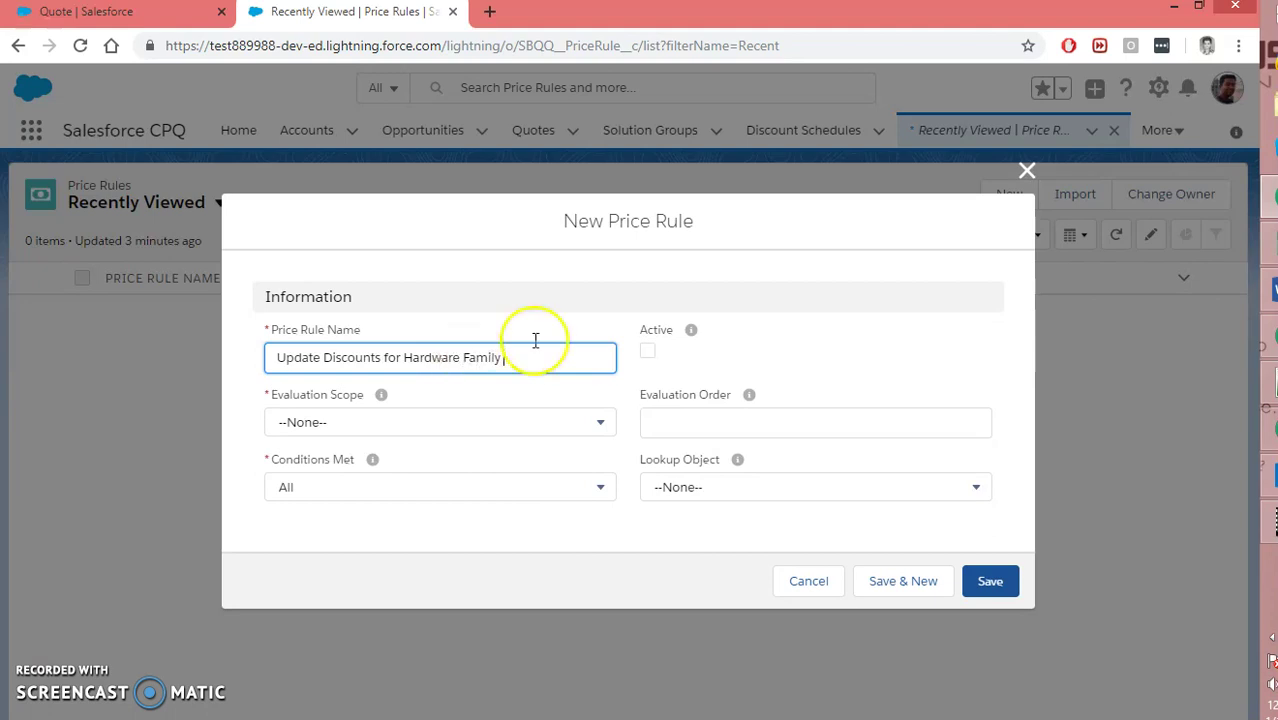
# Make the price rule active, with evaluation scope Calculator and Conditions Met set to All.
pyautogui.click(647, 351)
pyautogui.click(327, 421)
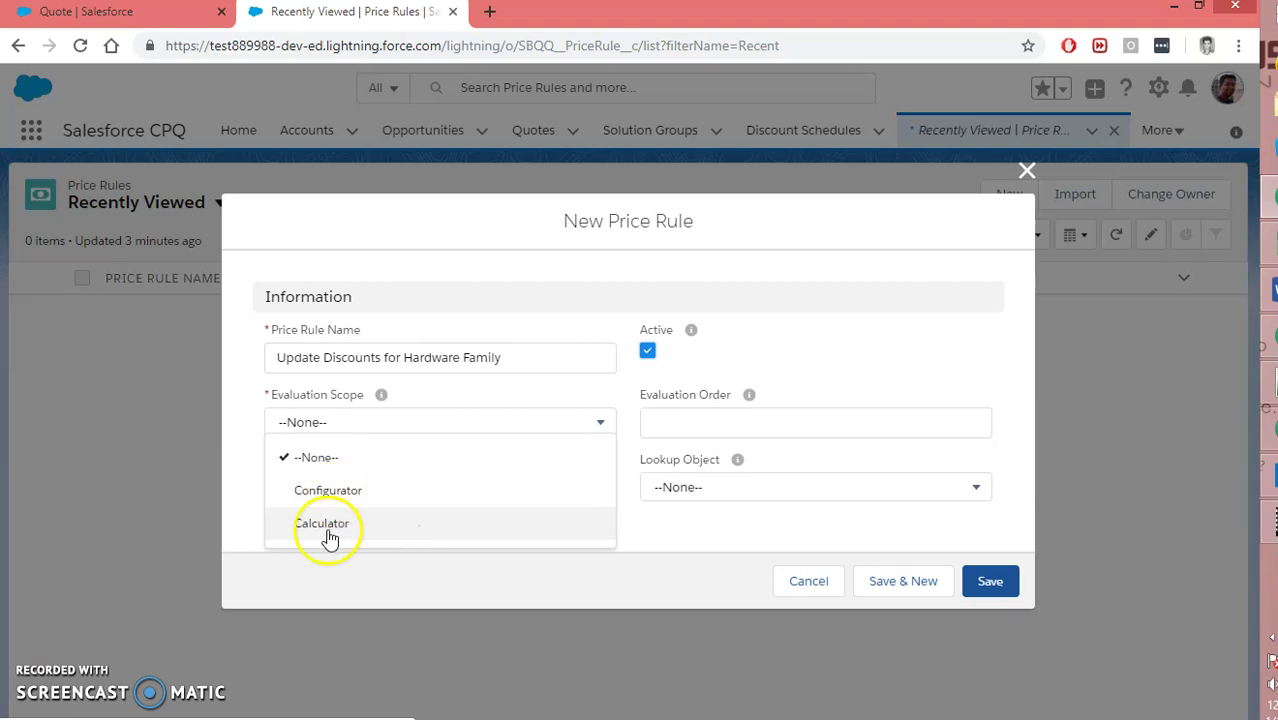
pyautogui.click(326, 527)
pyautogui.click(382, 527)
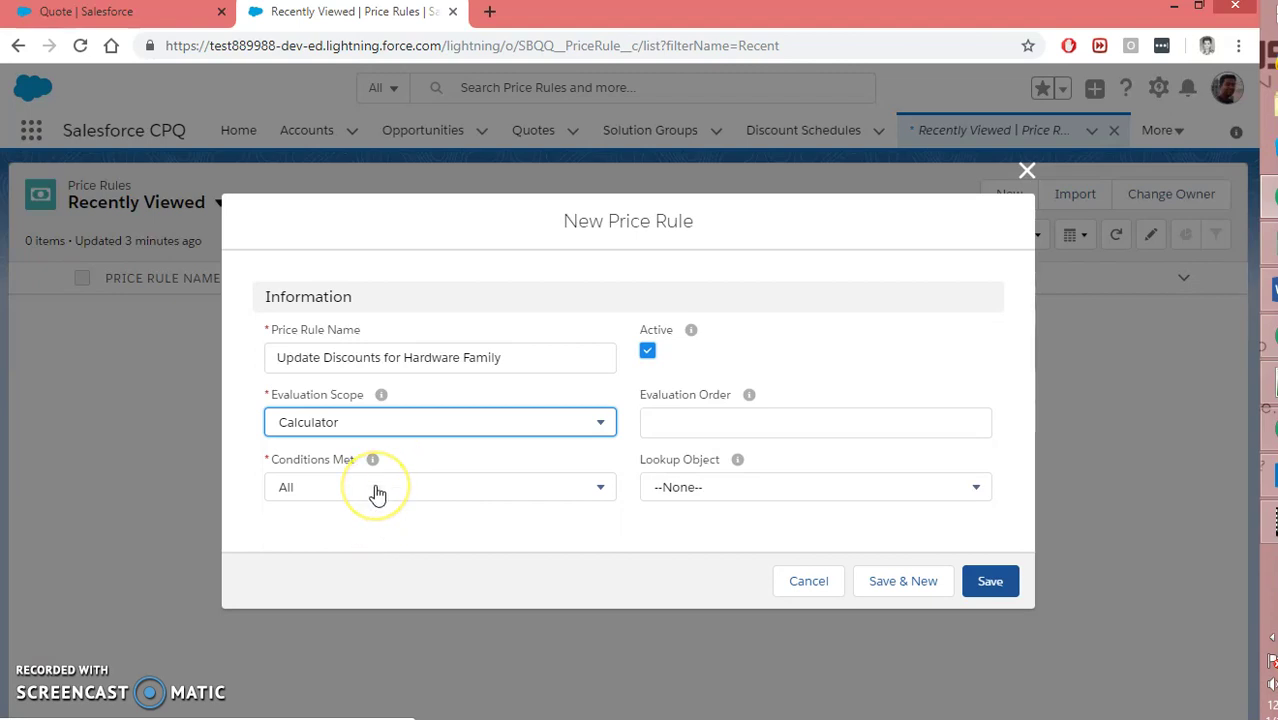
pyautogui.click(295, 500)
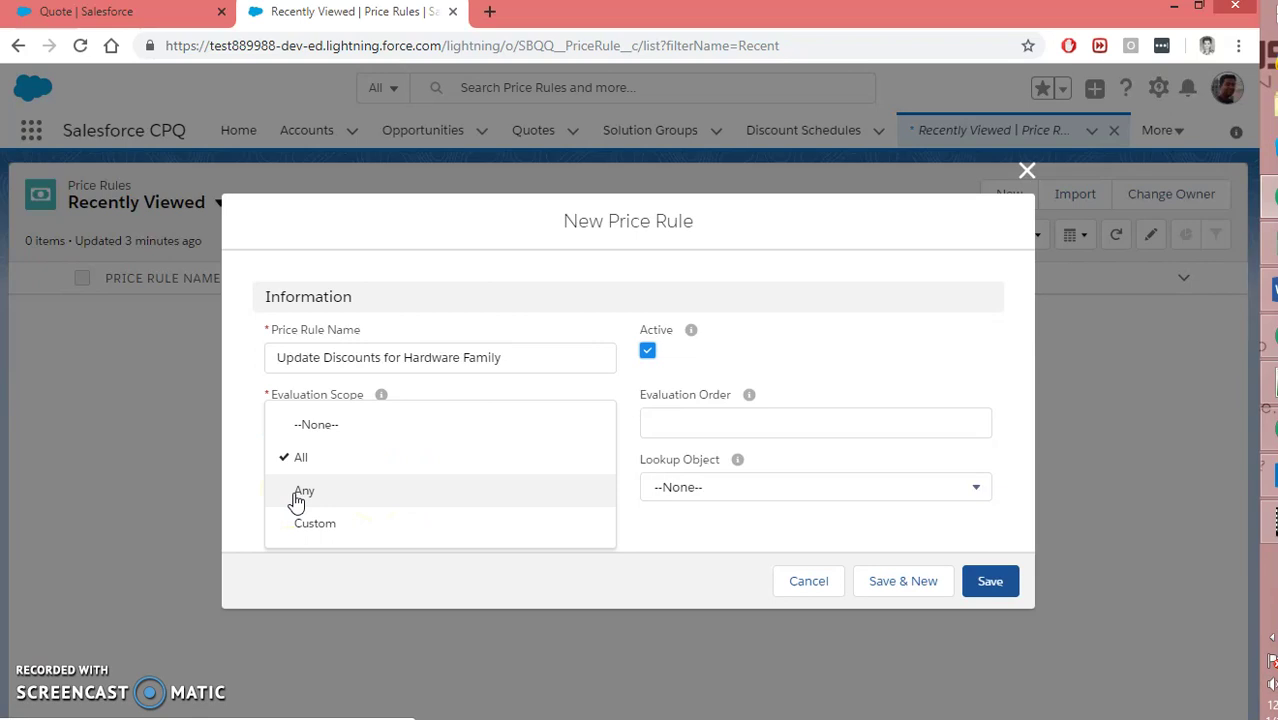
pyautogui.click(300, 460)
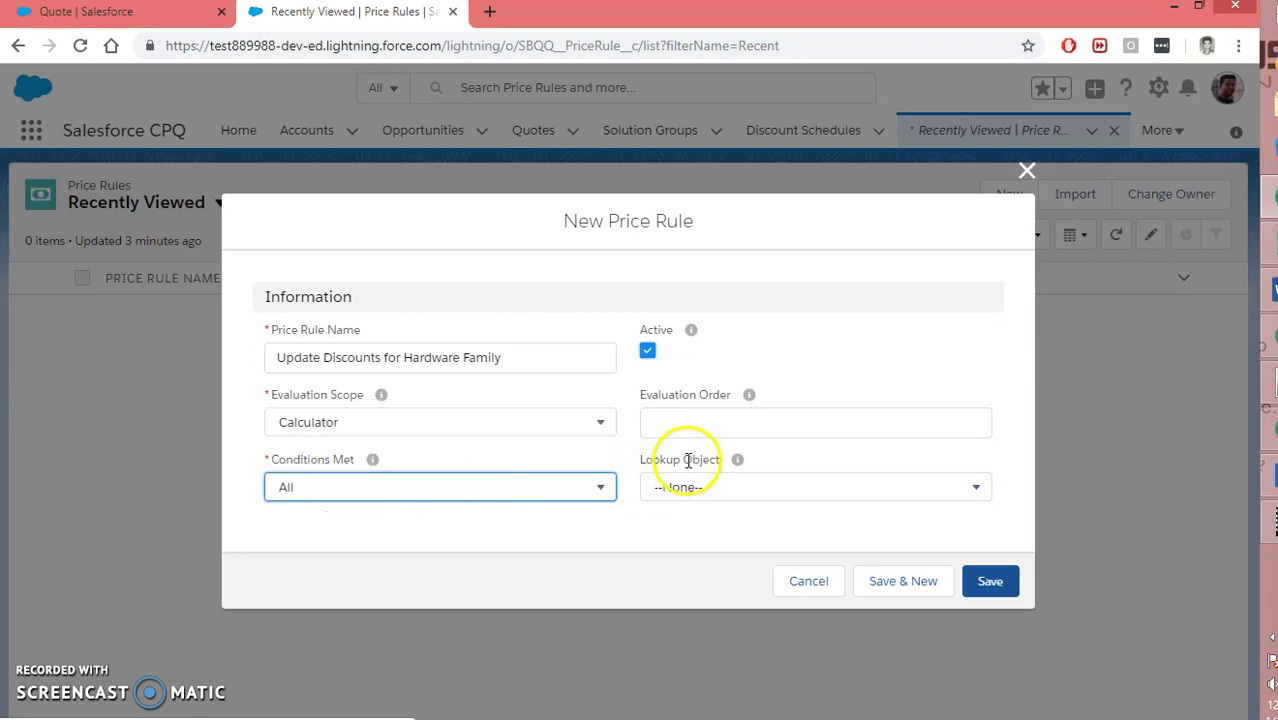
# Set the price rule's evaluation order to 10 and save the rule.
pyautogui.click(705, 423)
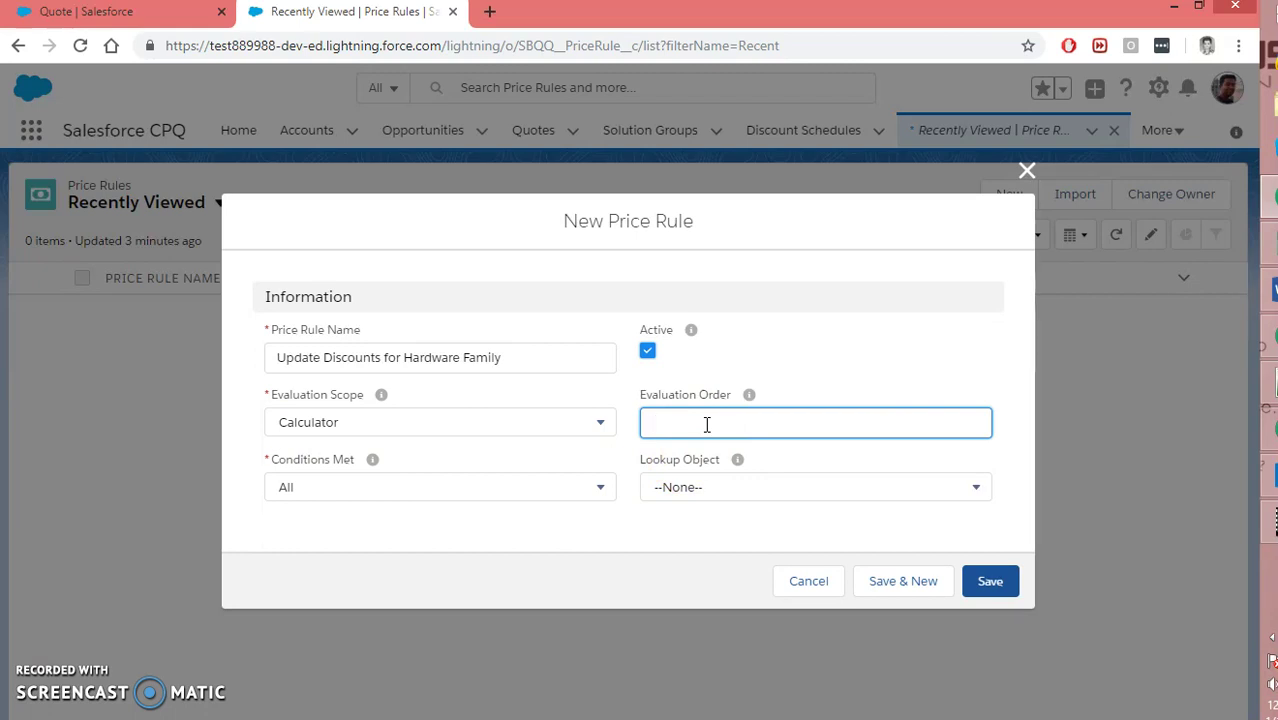
pyautogui.write('10')
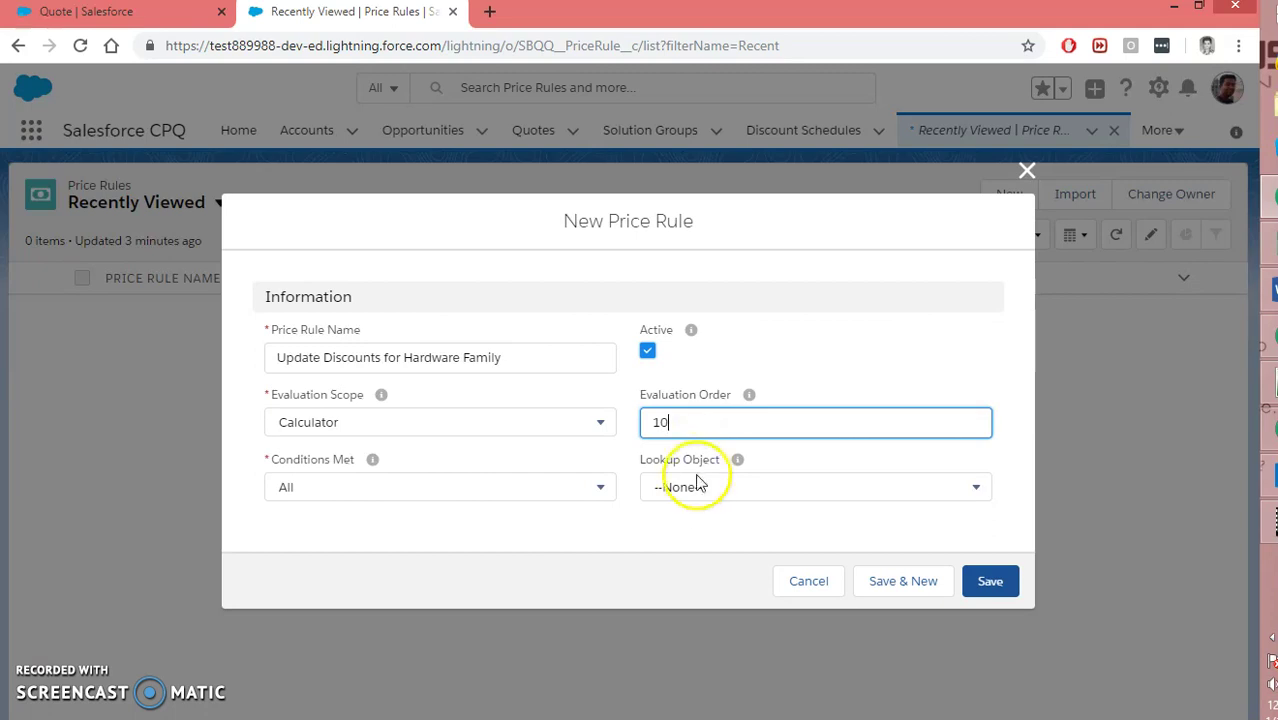
pyautogui.click(981, 588)
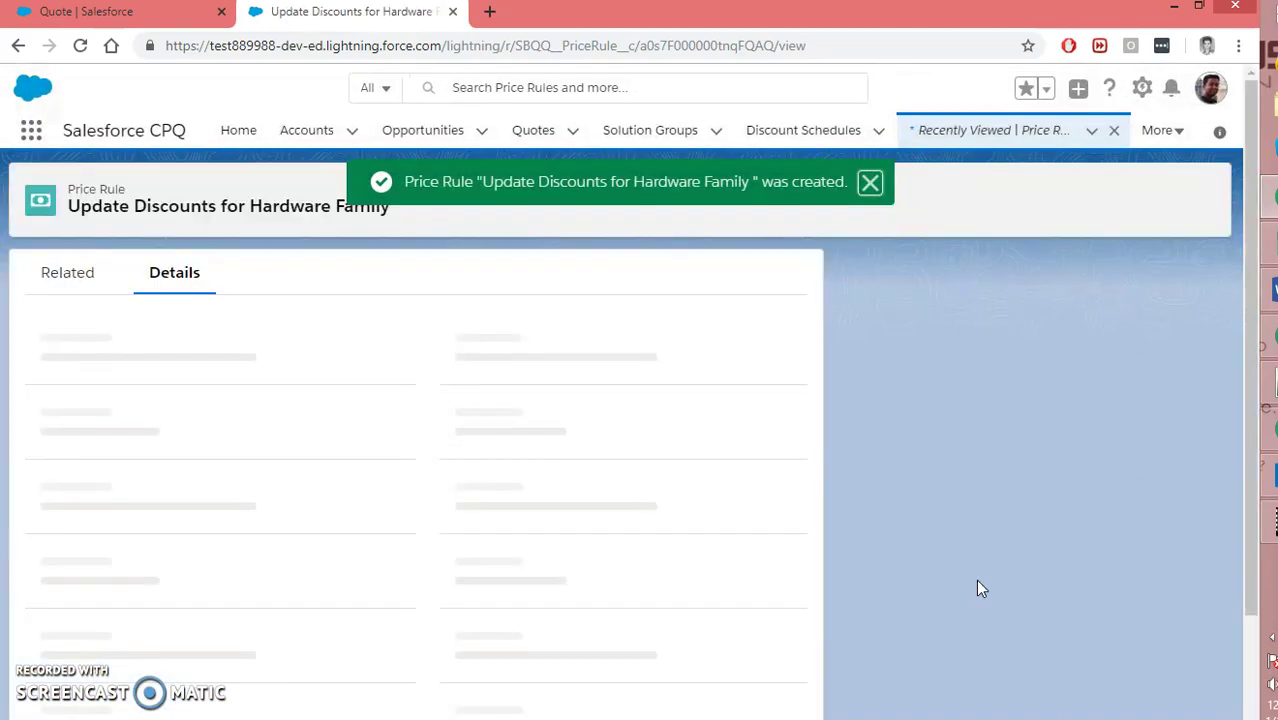
pyautogui.click(232, 337)
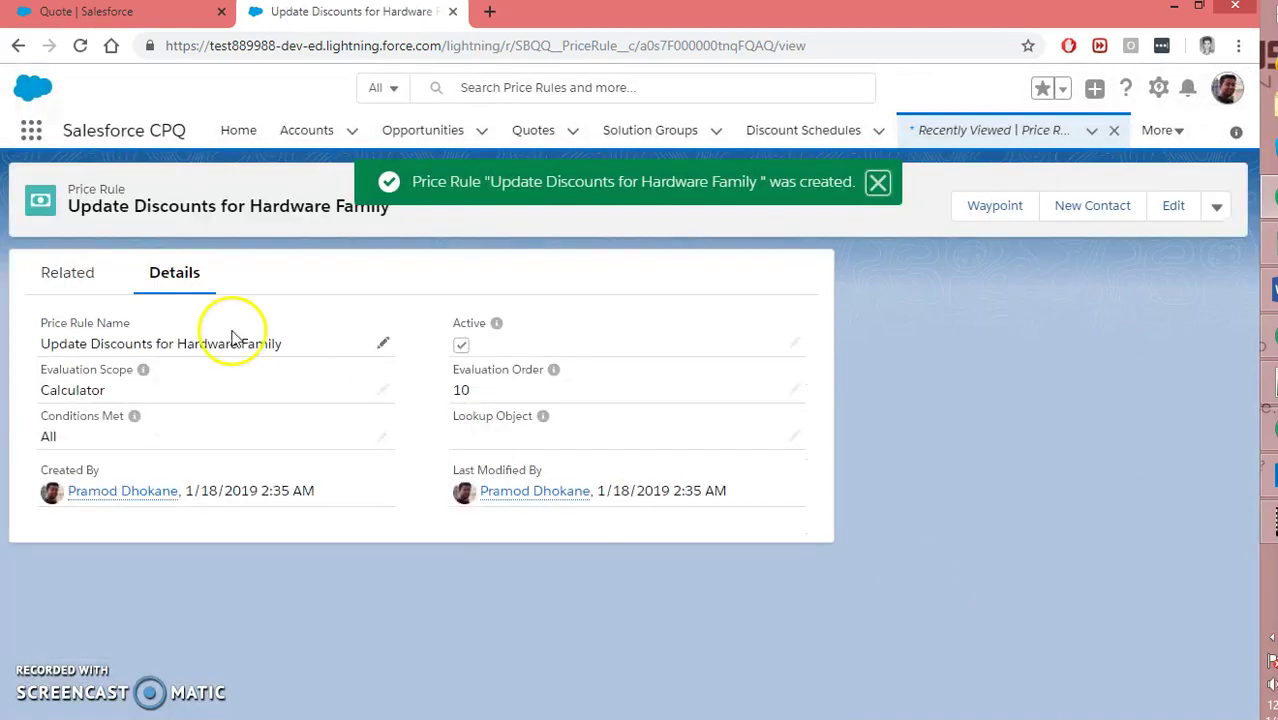
# Start a new price condition for the rule, using the Quote Line object and the SBQQ__ProductFamily__c field.
pyautogui.click(68, 275)
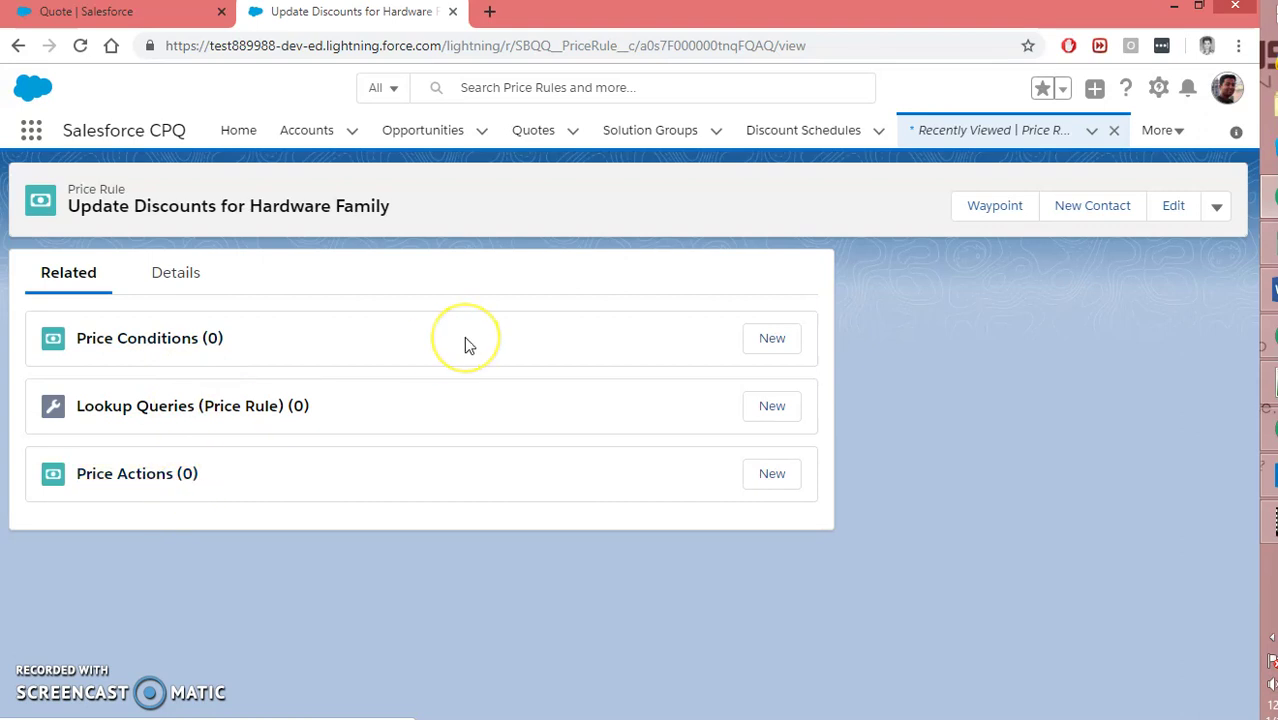
pyautogui.click(770, 338)
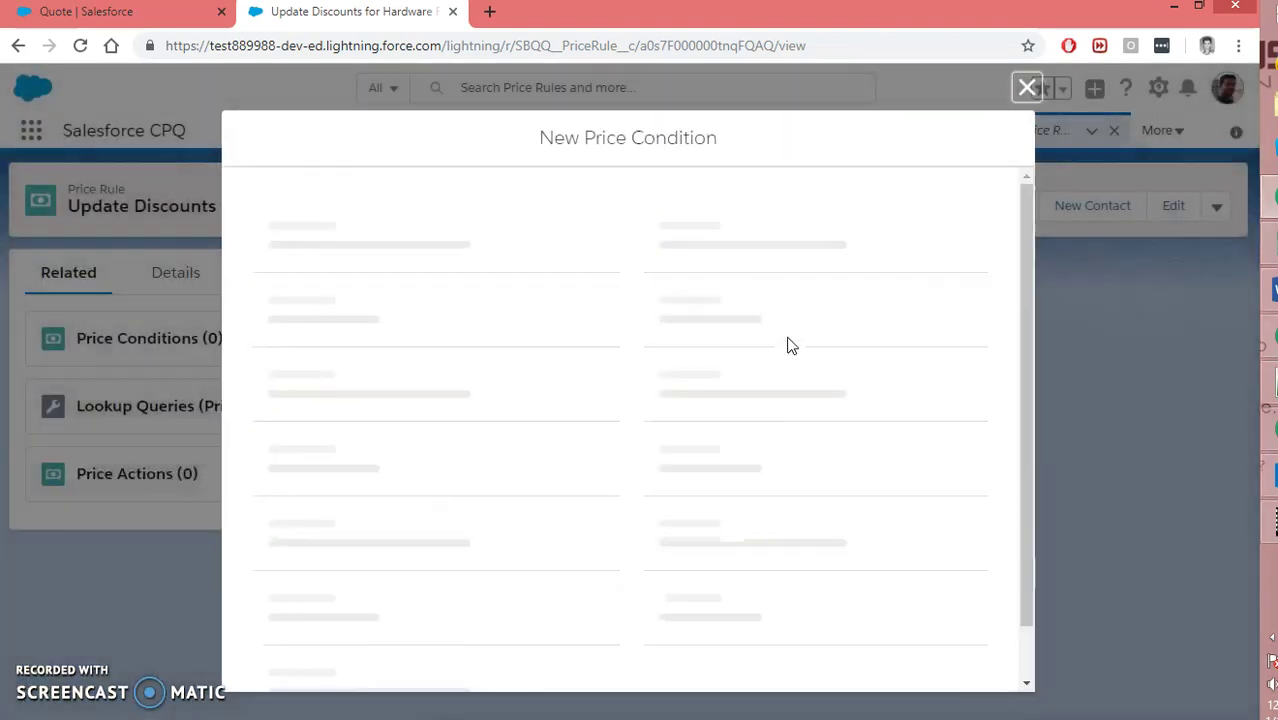
pyautogui.click(462, 390)
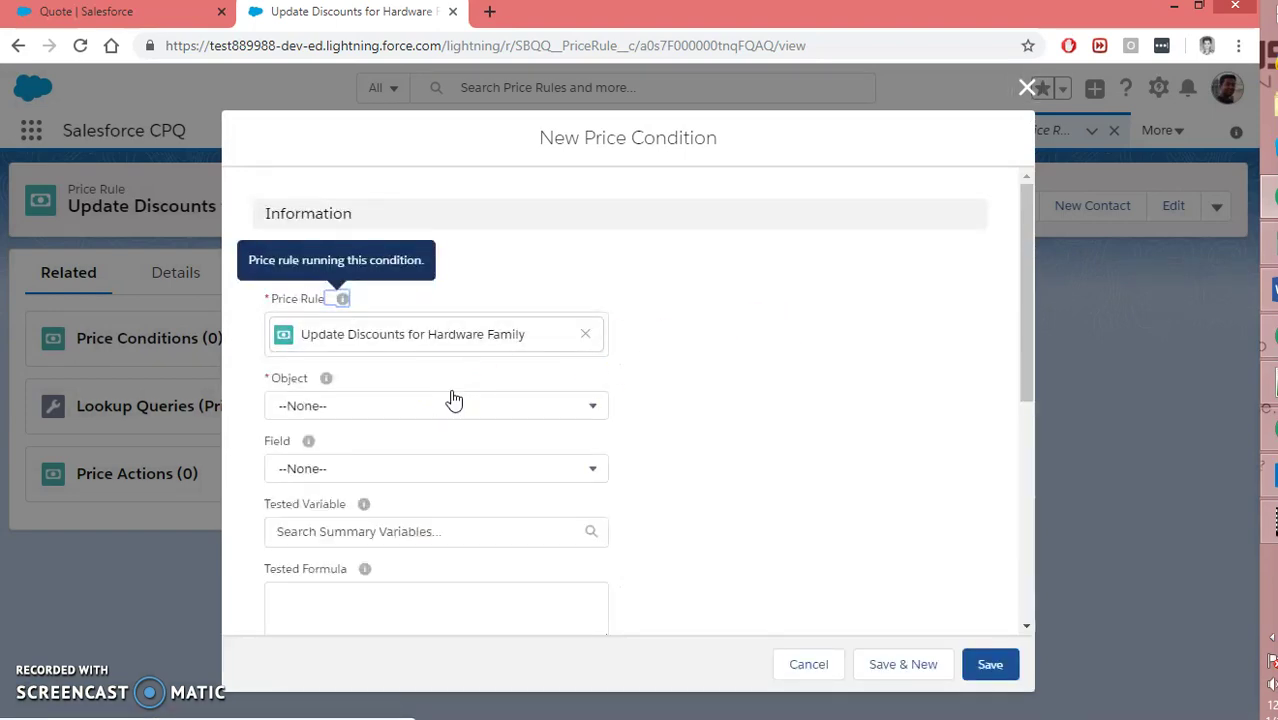
pyautogui.click(688, 379)
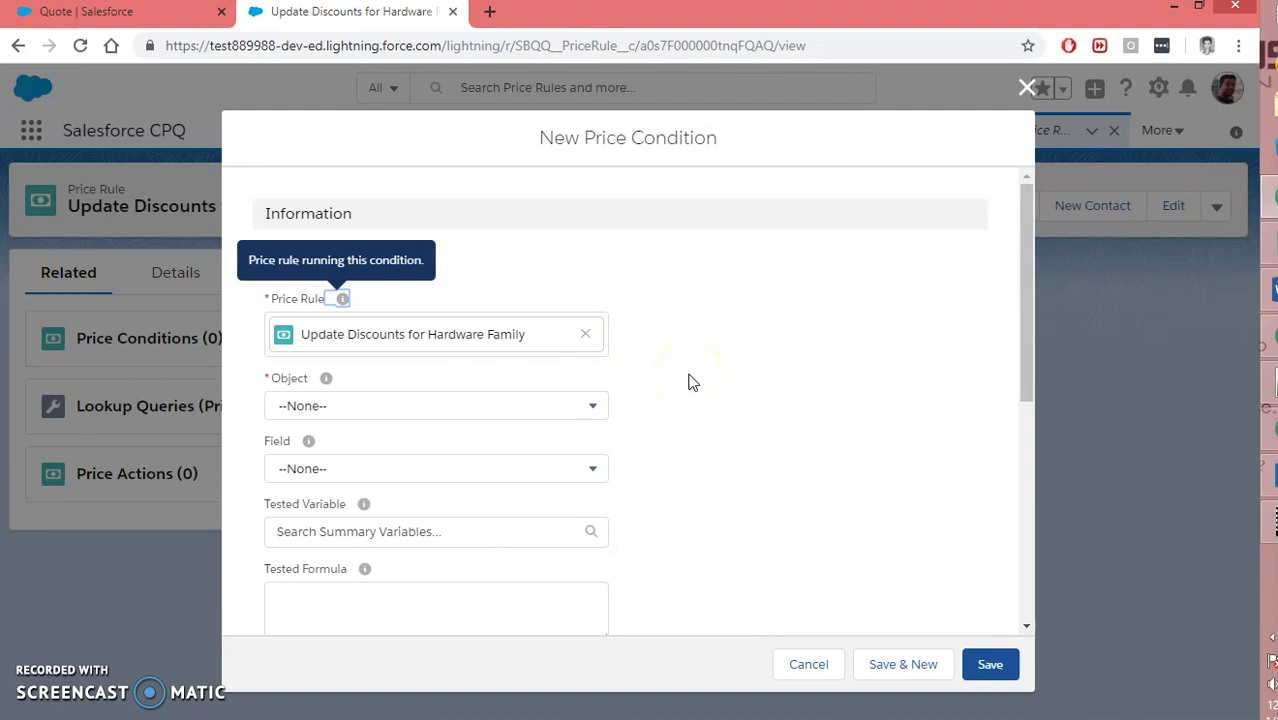
pyautogui.click(383, 410)
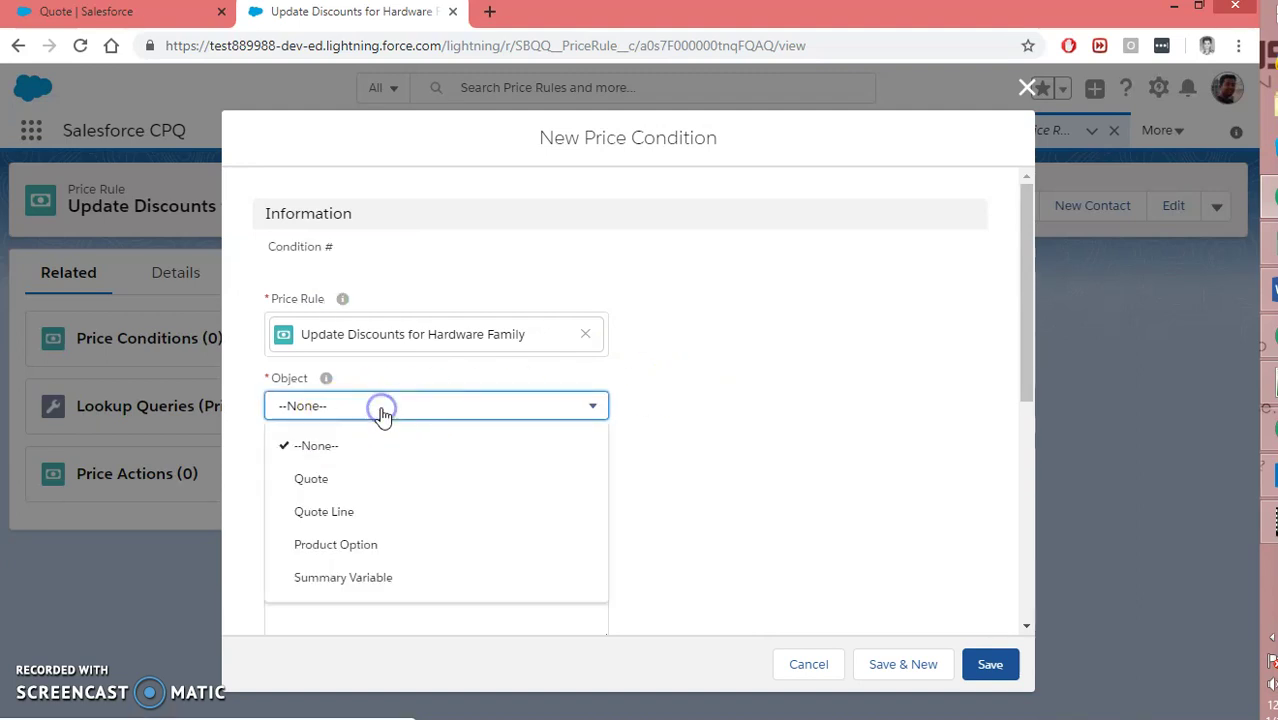
pyautogui.click(334, 520)
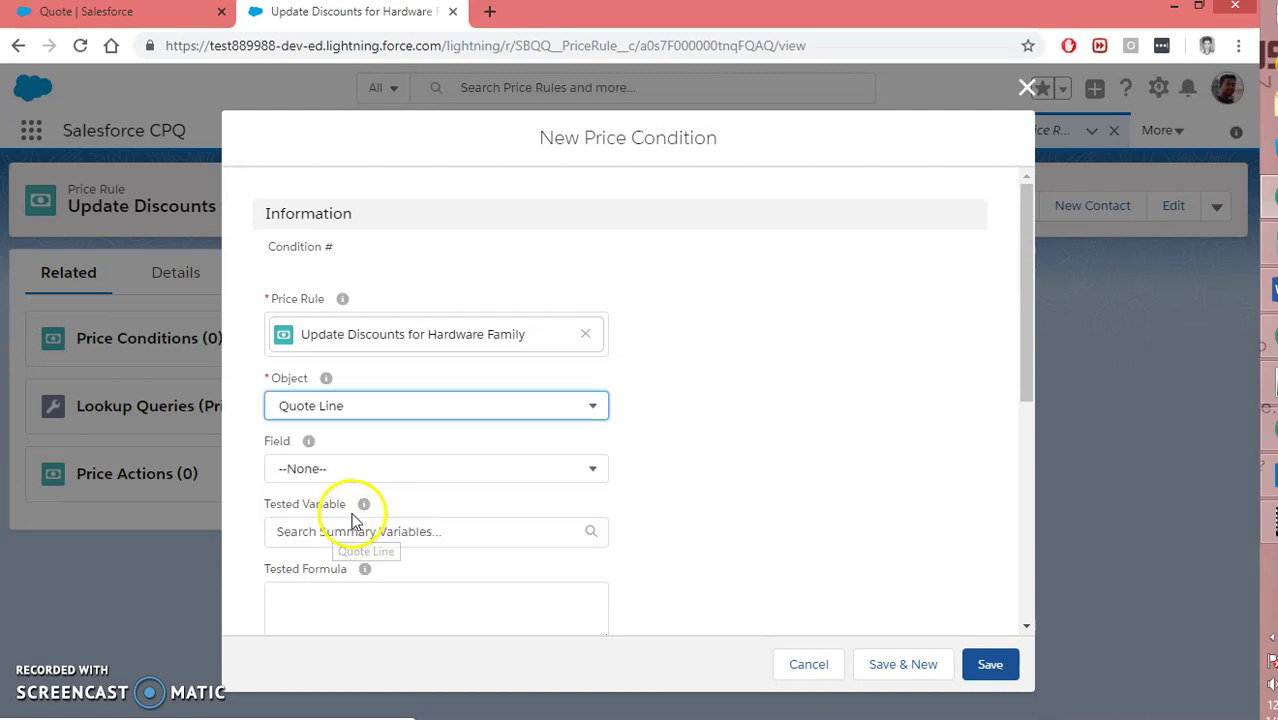
pyautogui.click(361, 412)
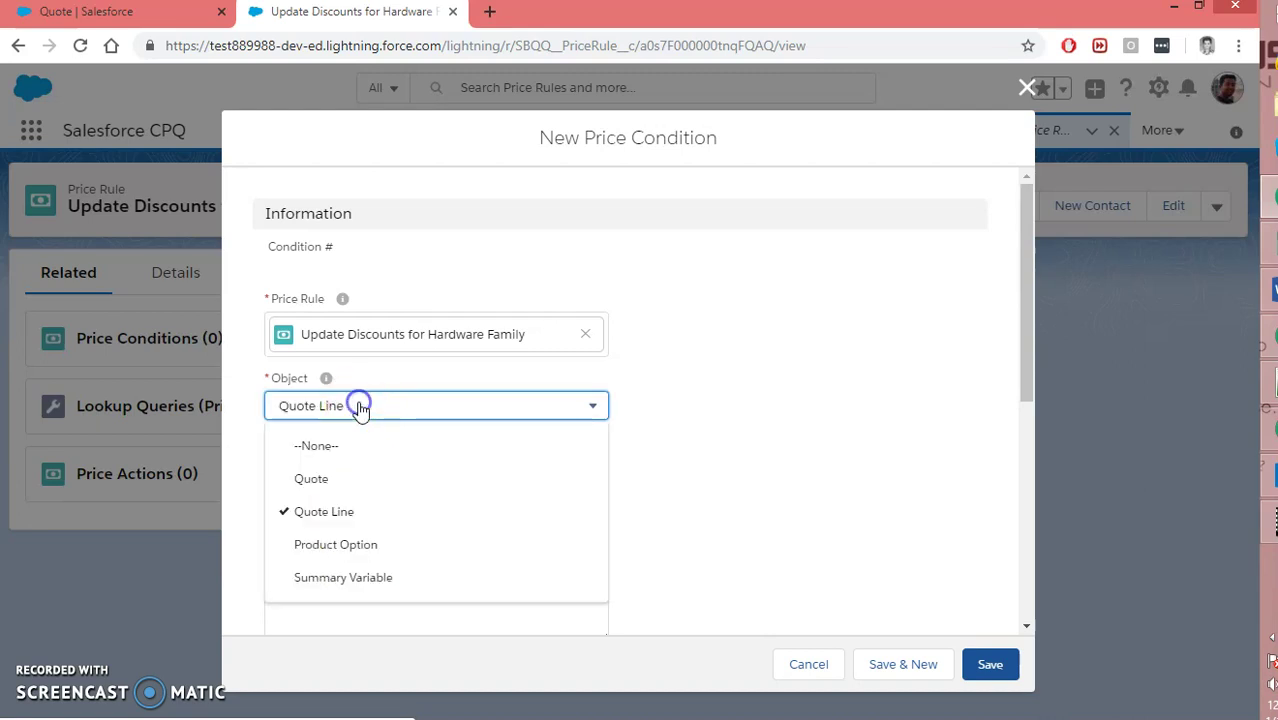
pyautogui.click(343, 527)
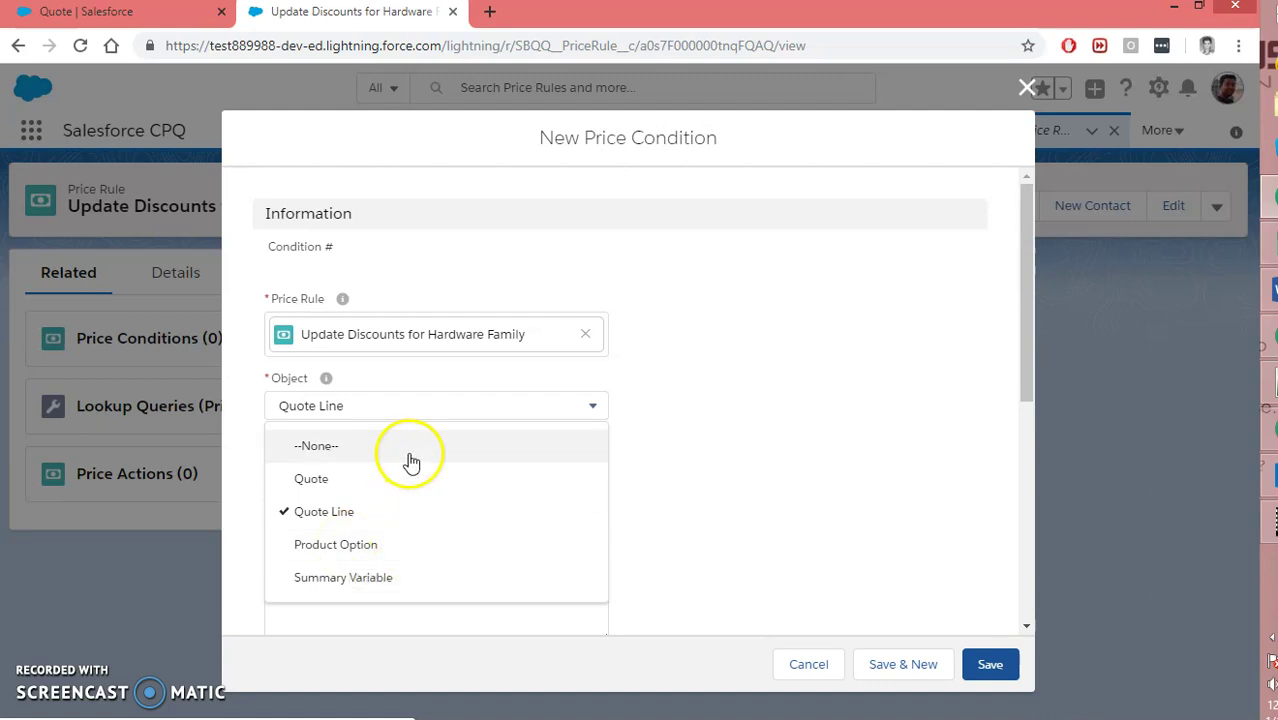
pyautogui.click(379, 511)
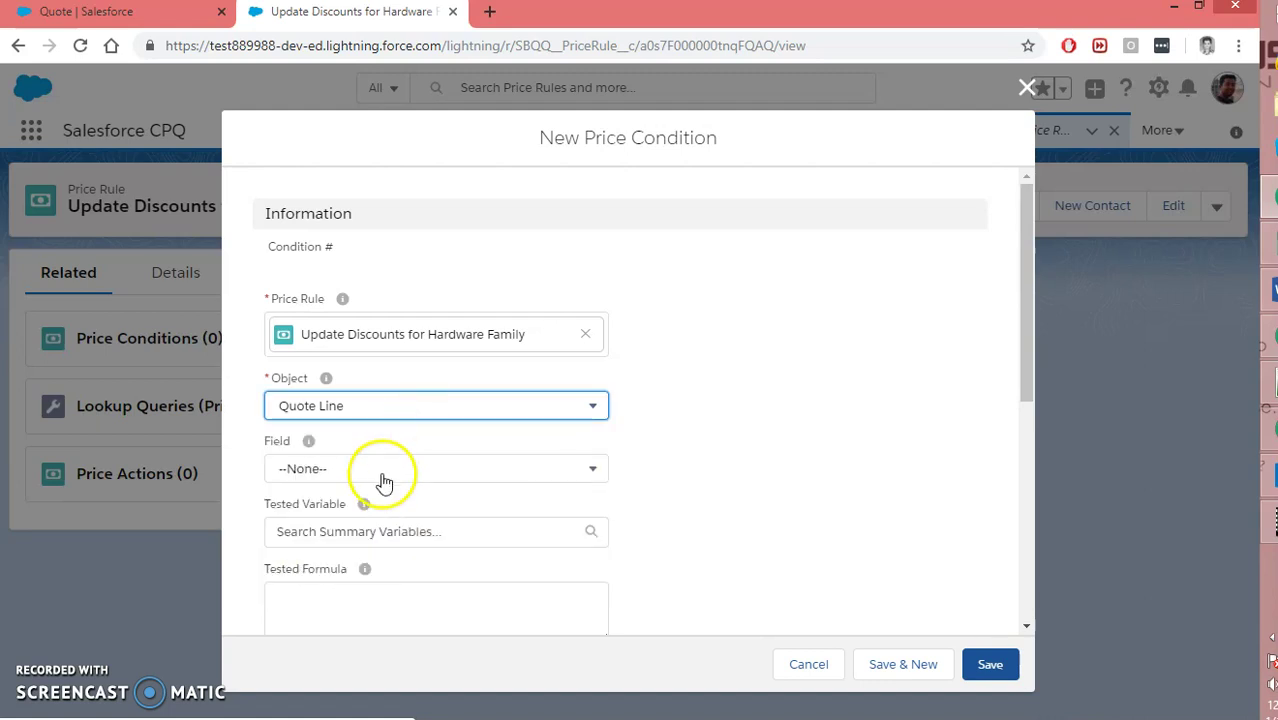
pyautogui.click(411, 471)
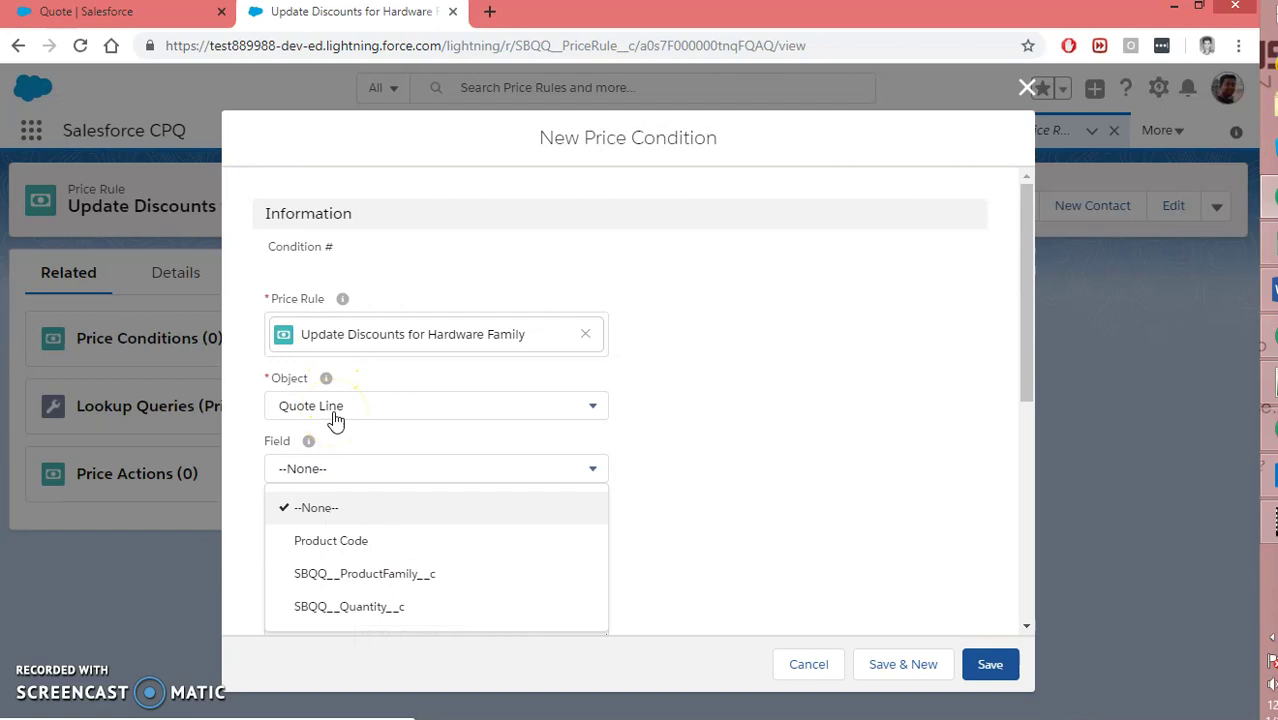
pyautogui.click(330, 578)
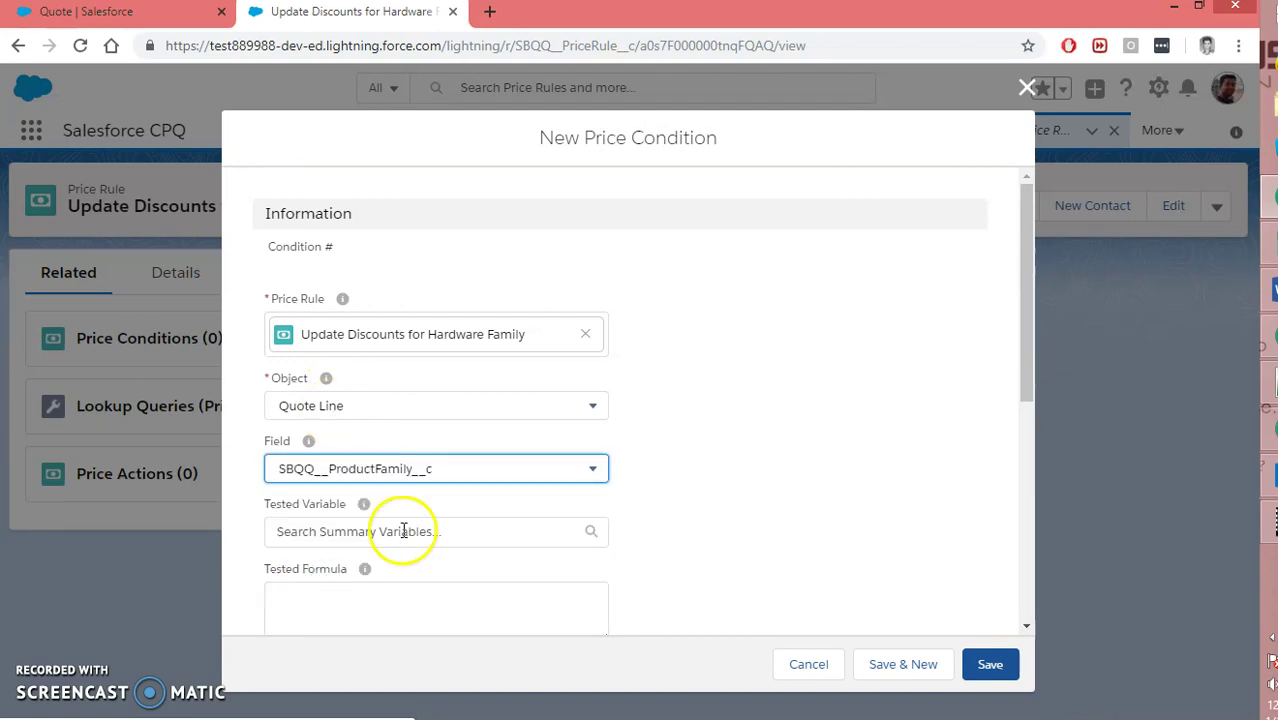
# Examine the price condition's tested variable, tested formula and filter information fields.
pyautogui.scroll(-3, 442, 528)
pyautogui.scroll(-1, 441, 527)
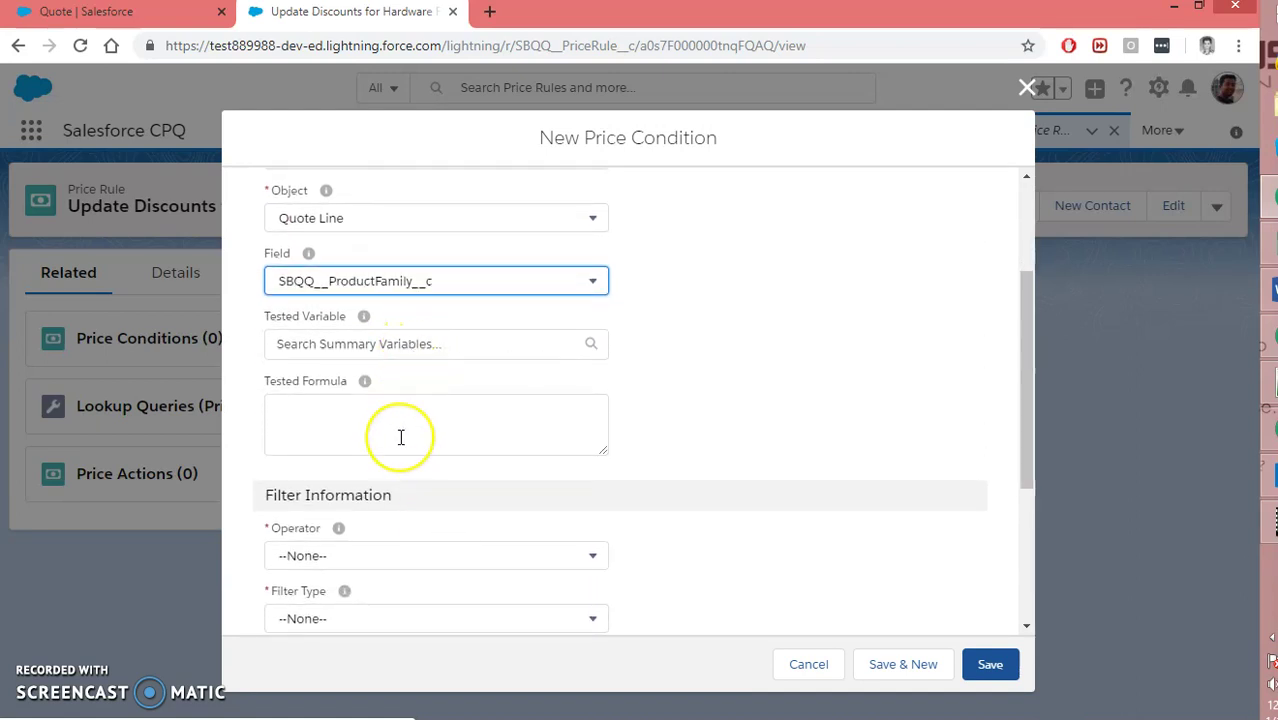
pyautogui.scroll(-1, 400, 437)
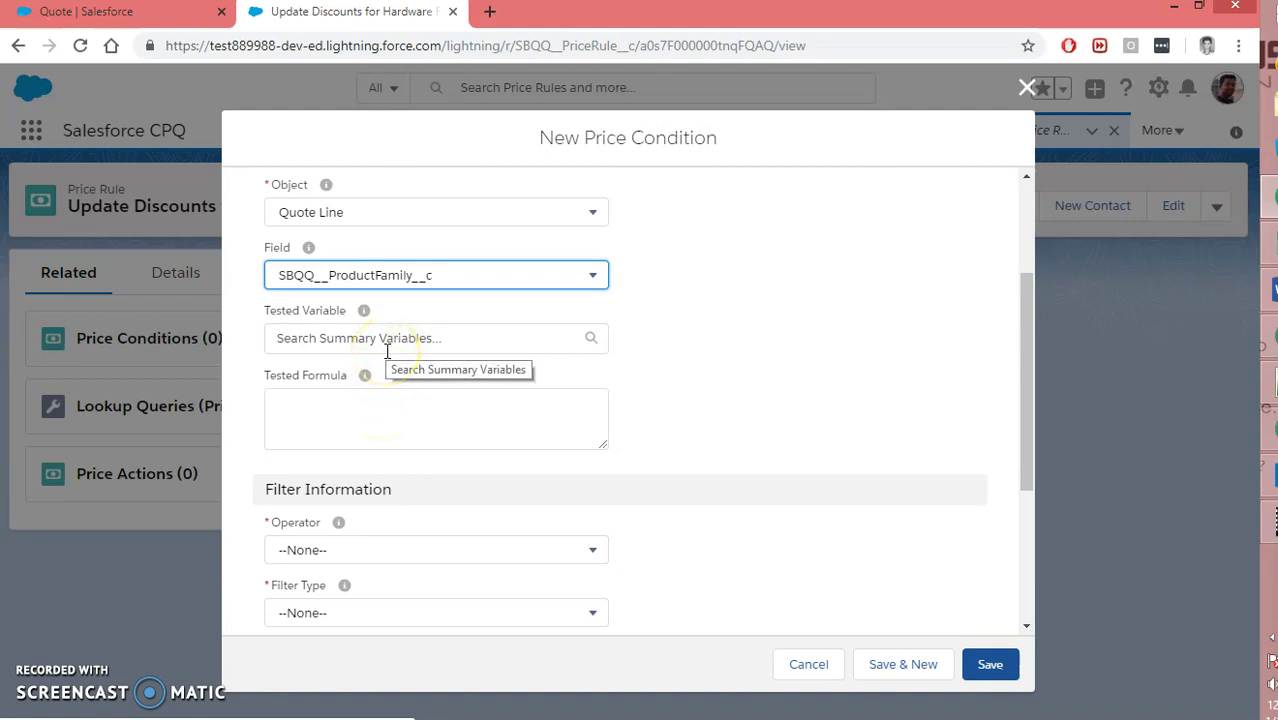
pyautogui.scroll(-1, 362, 508)
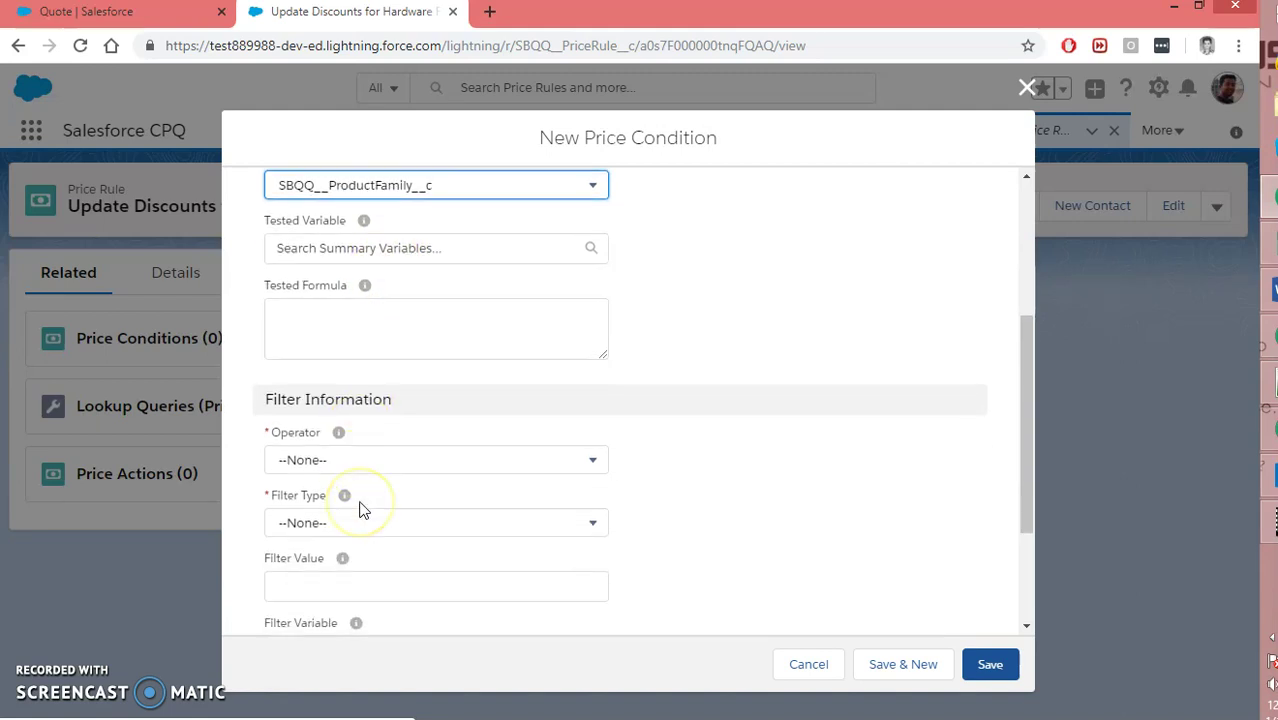
pyautogui.scroll(-1, 362, 508)
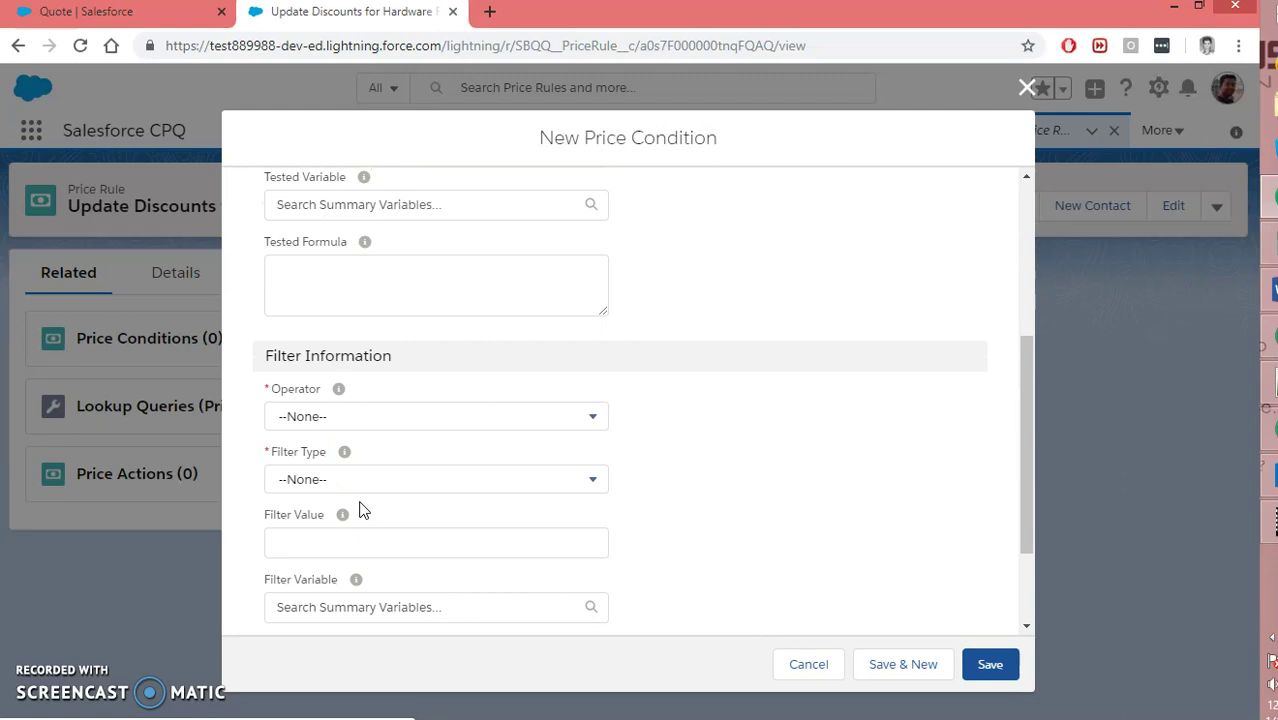
pyautogui.scroll(-1, 362, 510)
pyautogui.scroll(2, 362, 510)
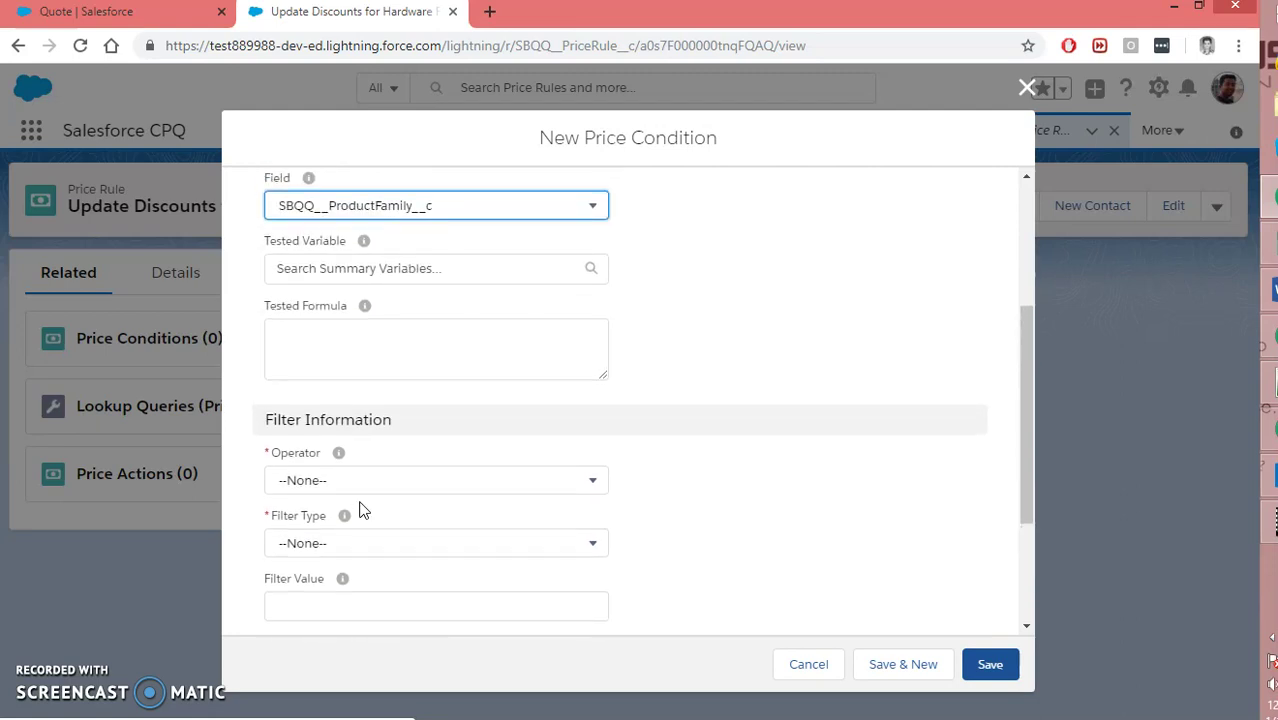
pyautogui.scroll(-1, 362, 510)
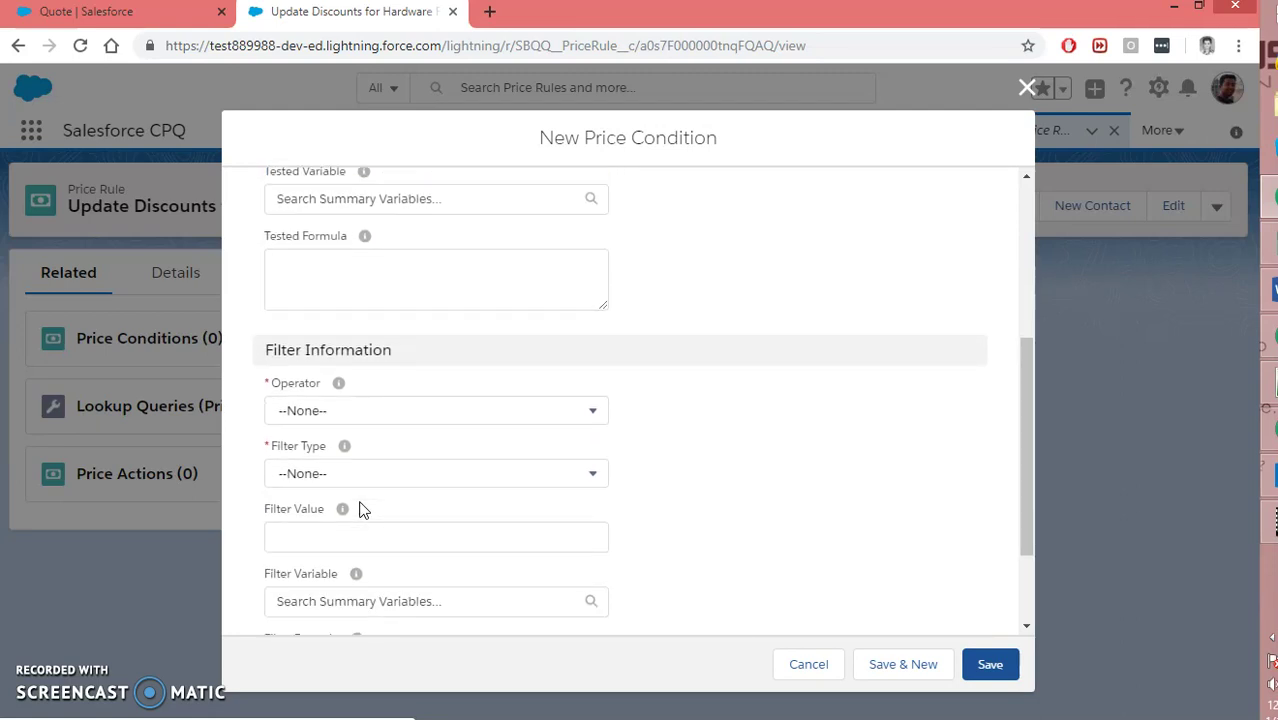
pyautogui.scroll(-1, 362, 510)
pyautogui.scroll(3, 362, 510)
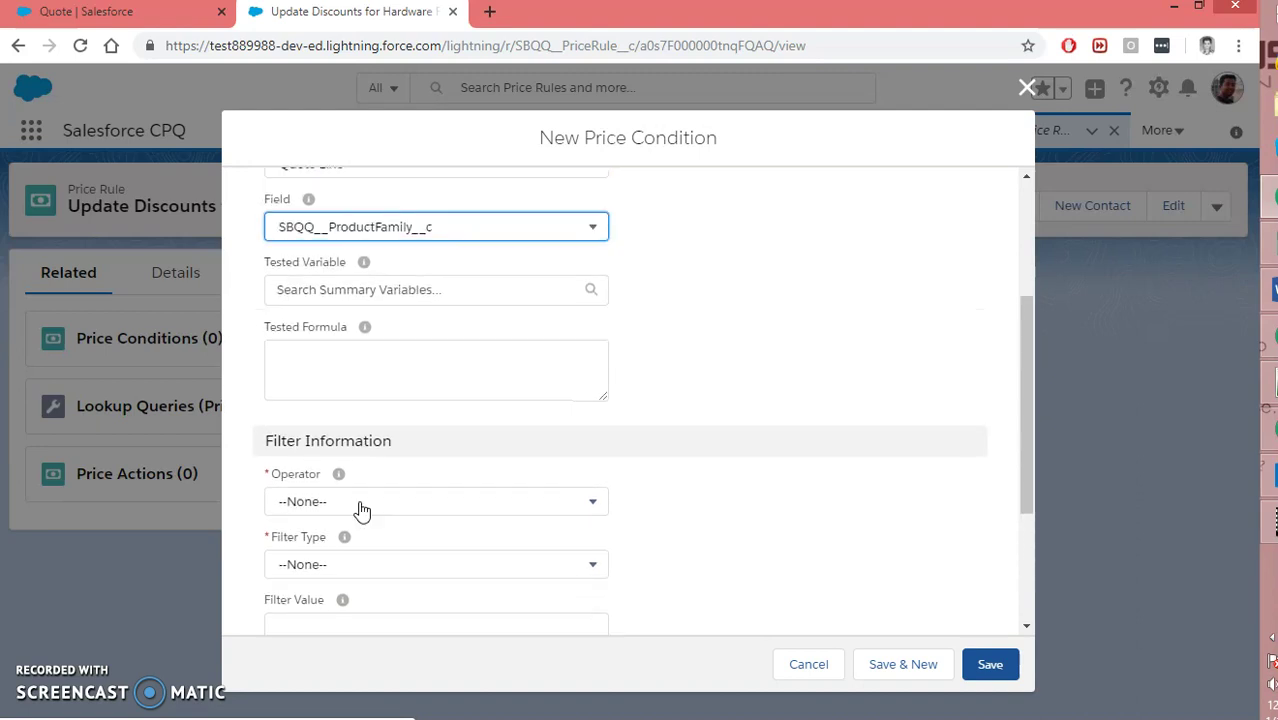
pyautogui.scroll(4, 362, 505)
pyautogui.click(361, 466)
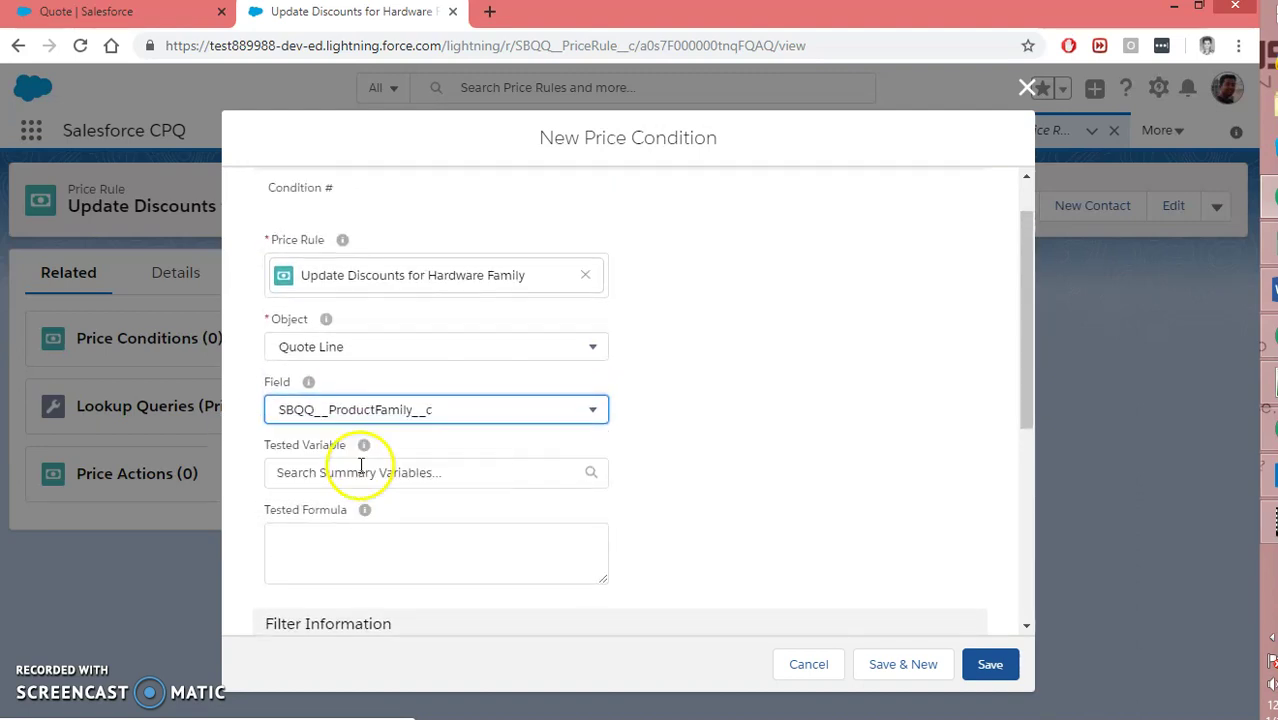
# Set the price condition's operator to equals, filter type to Value and filter value to Hardware, and save the condition.
pyautogui.scroll(-4, 364, 494)
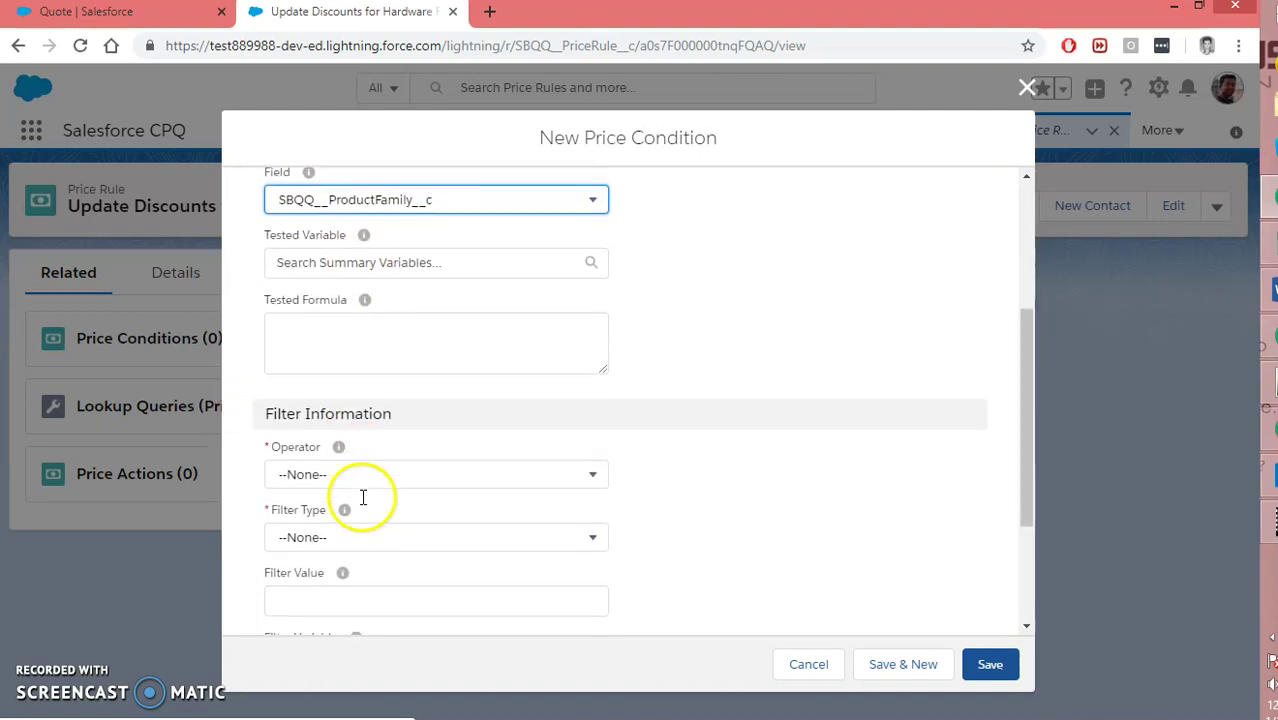
pyautogui.scroll(-2, 365, 500)
pyautogui.click(357, 396)
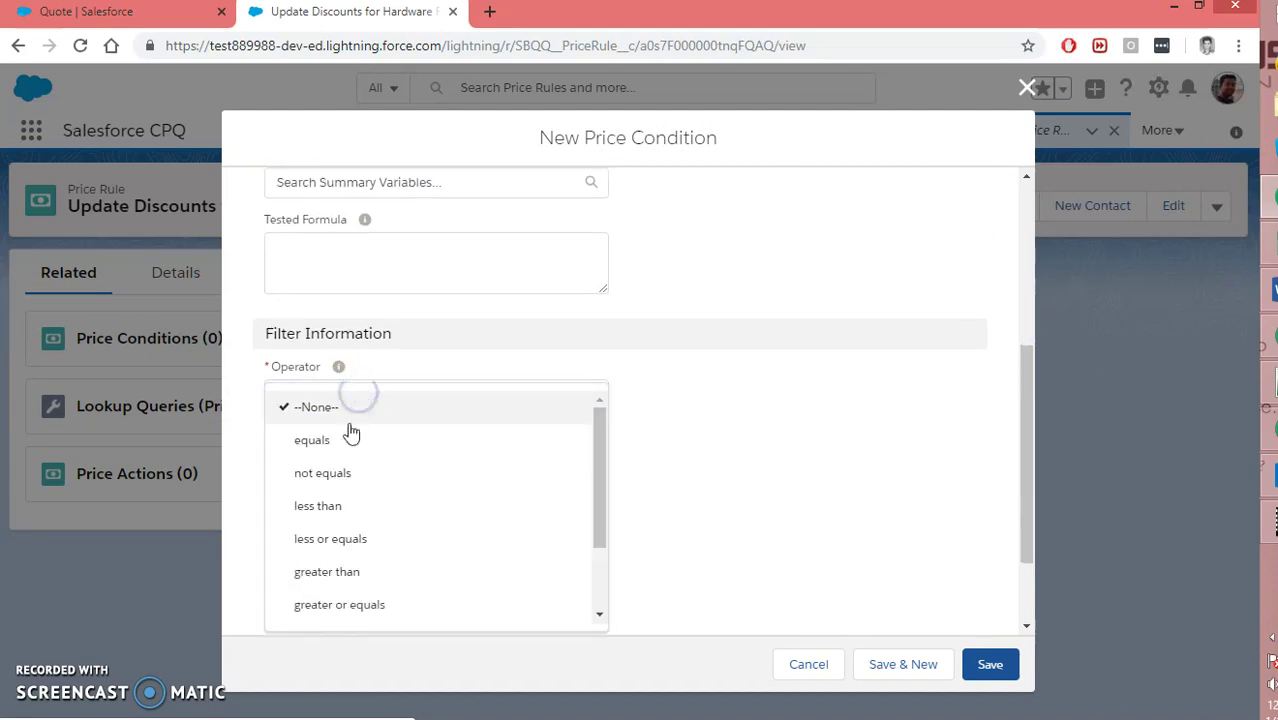
pyautogui.click(343, 442)
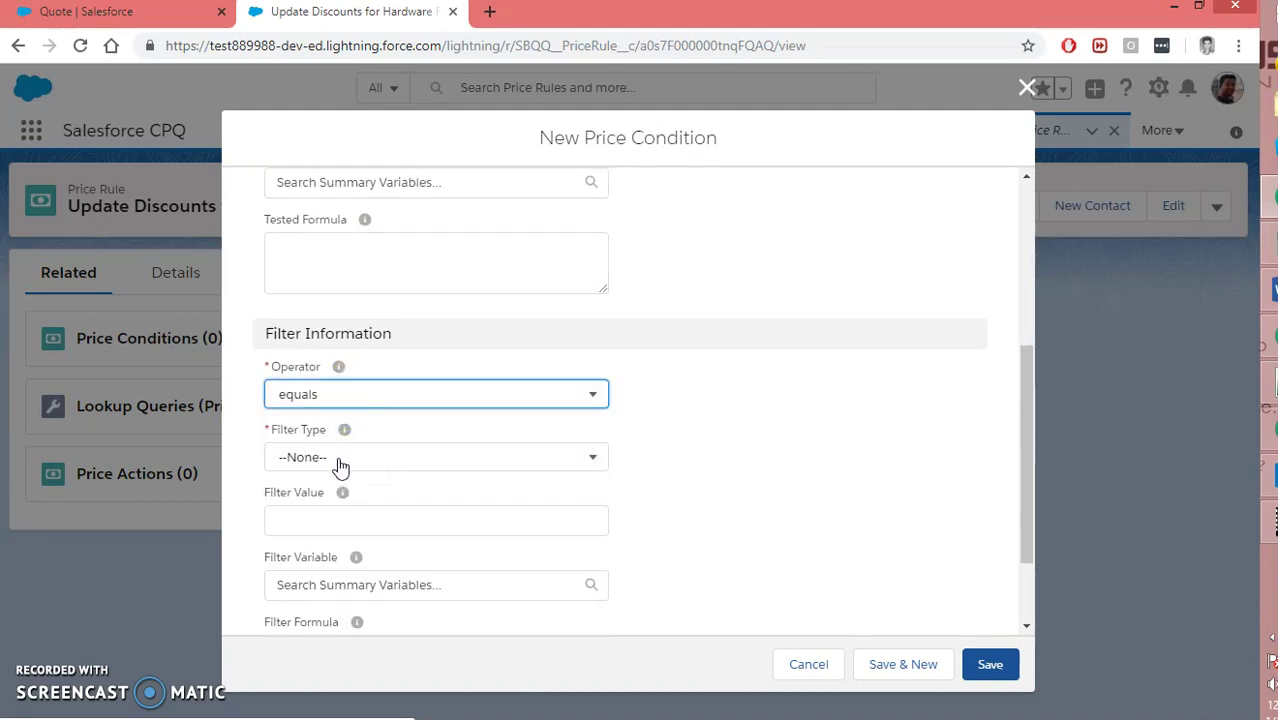
pyautogui.click(339, 460)
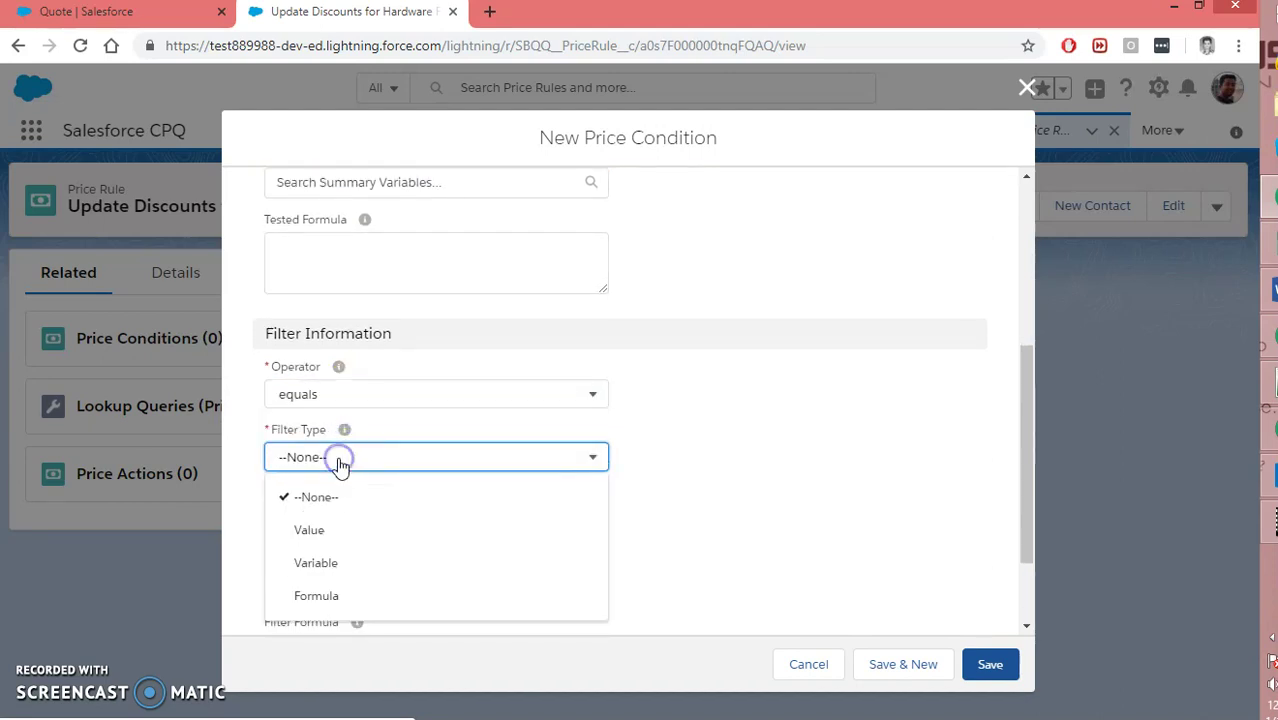
pyautogui.click(333, 537)
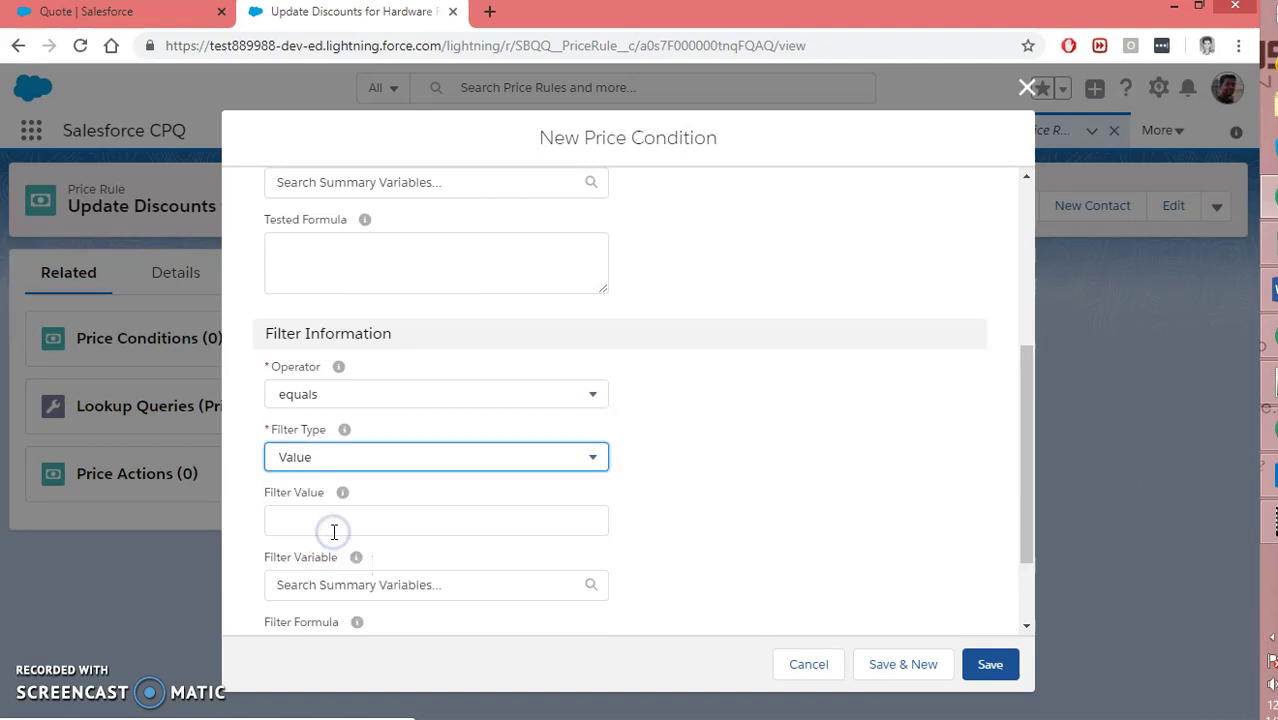
pyautogui.click(285, 528)
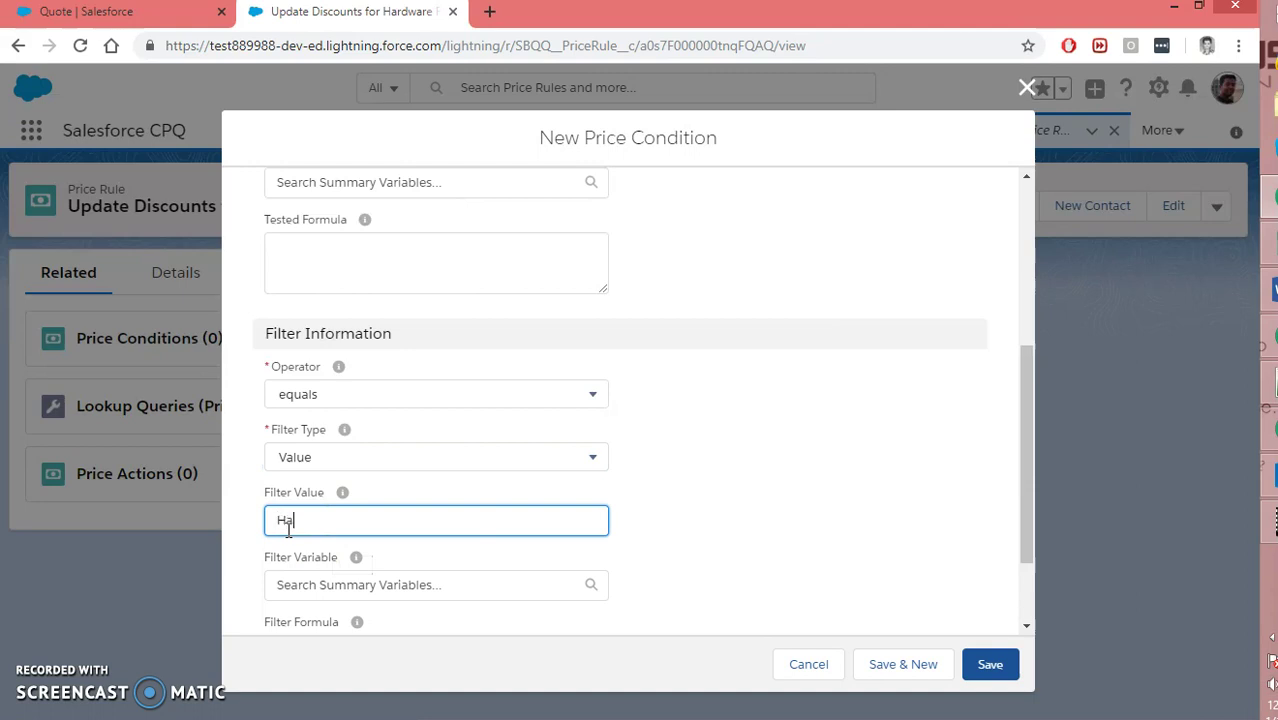
pyautogui.write('Hardware')
pyautogui.click(989, 666)
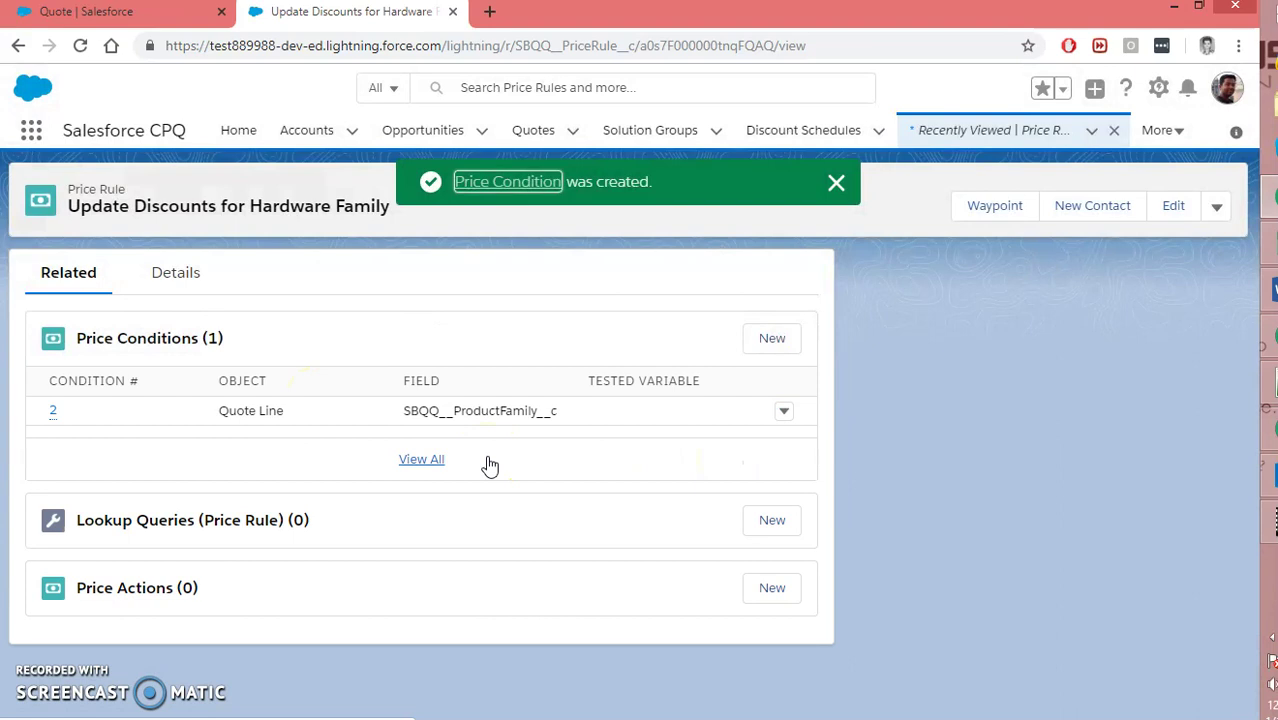
# Start a second price condition for the rule, using the Quote Line object and the SBQQ__Quantity__c field.
pyautogui.click(772, 342)
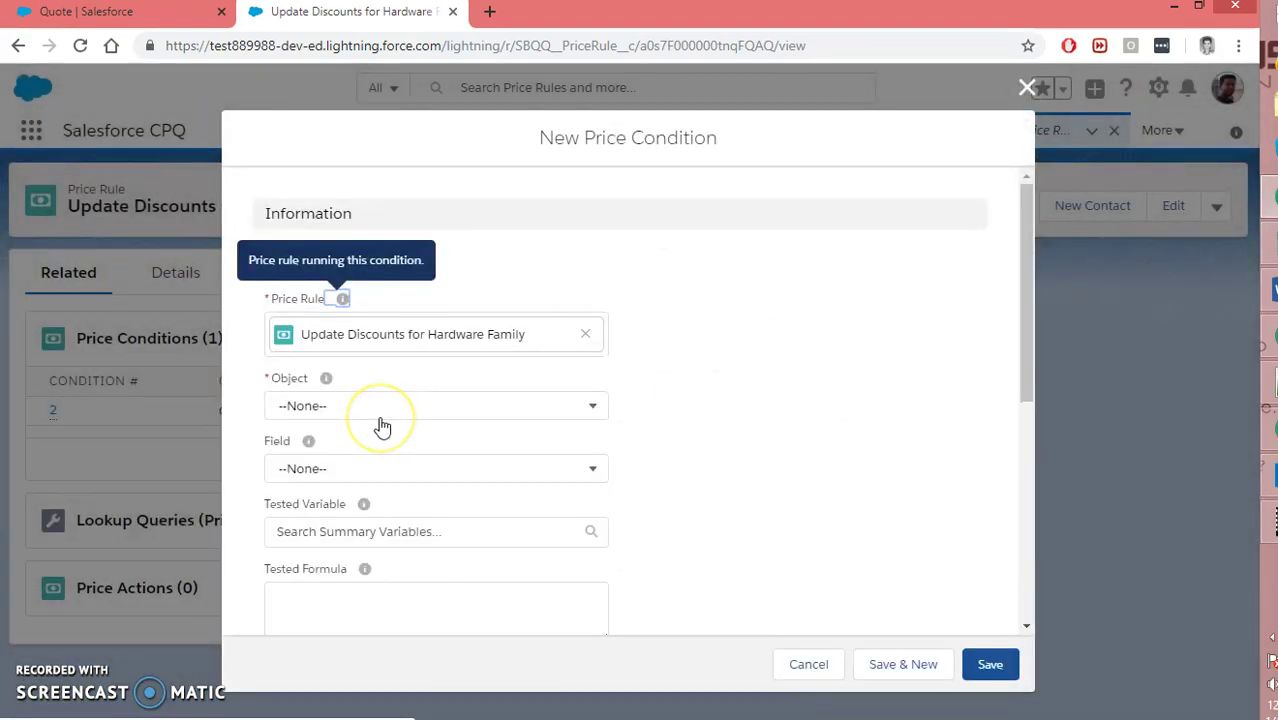
pyautogui.click(322, 407)
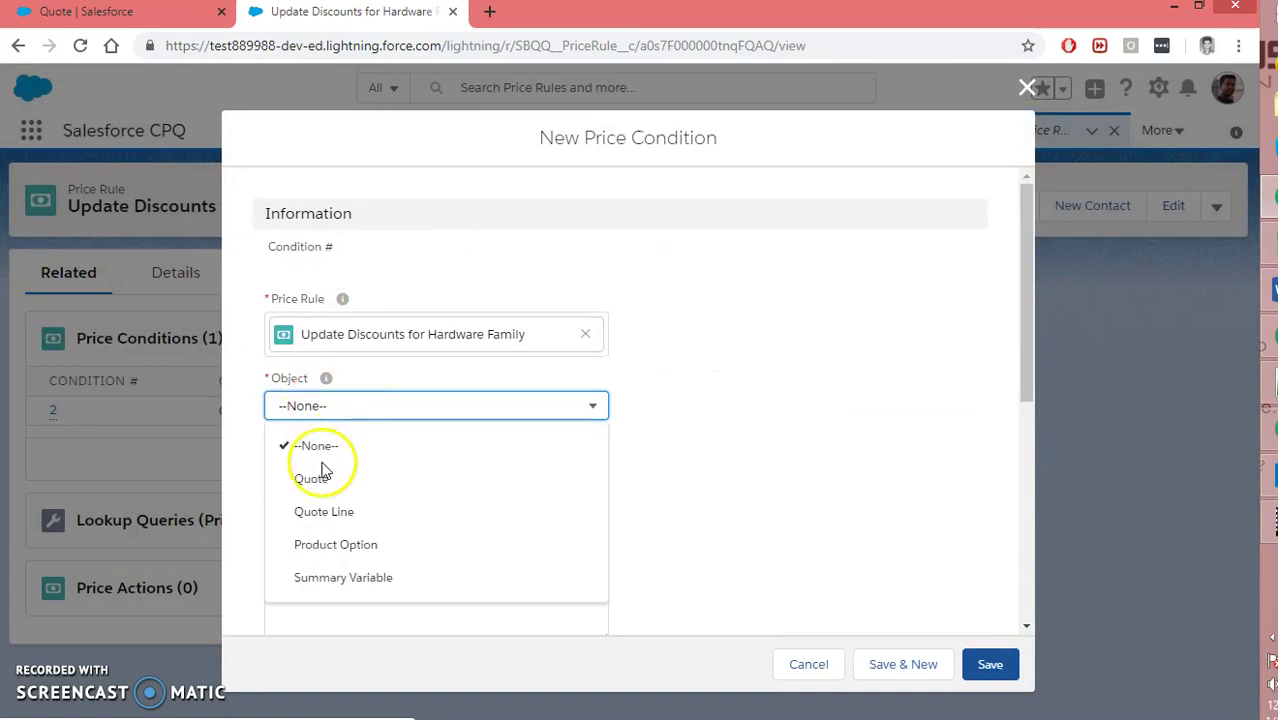
pyautogui.click(315, 520)
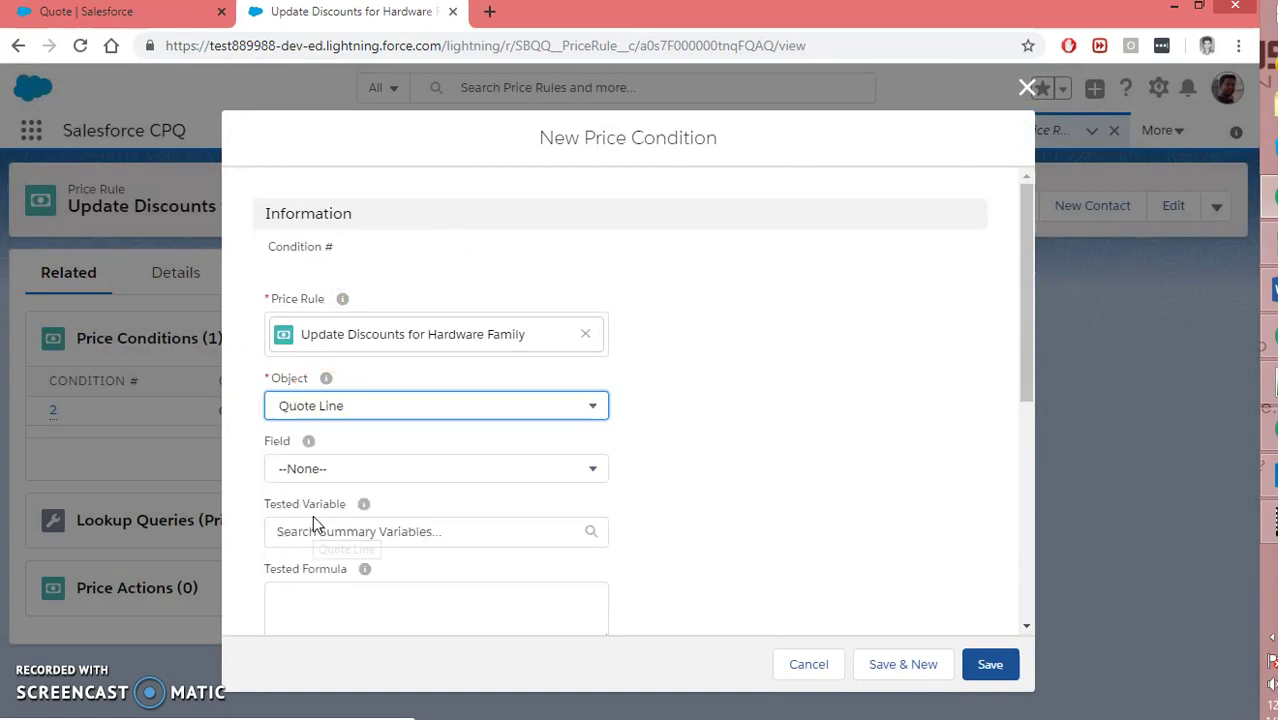
pyautogui.click(348, 466)
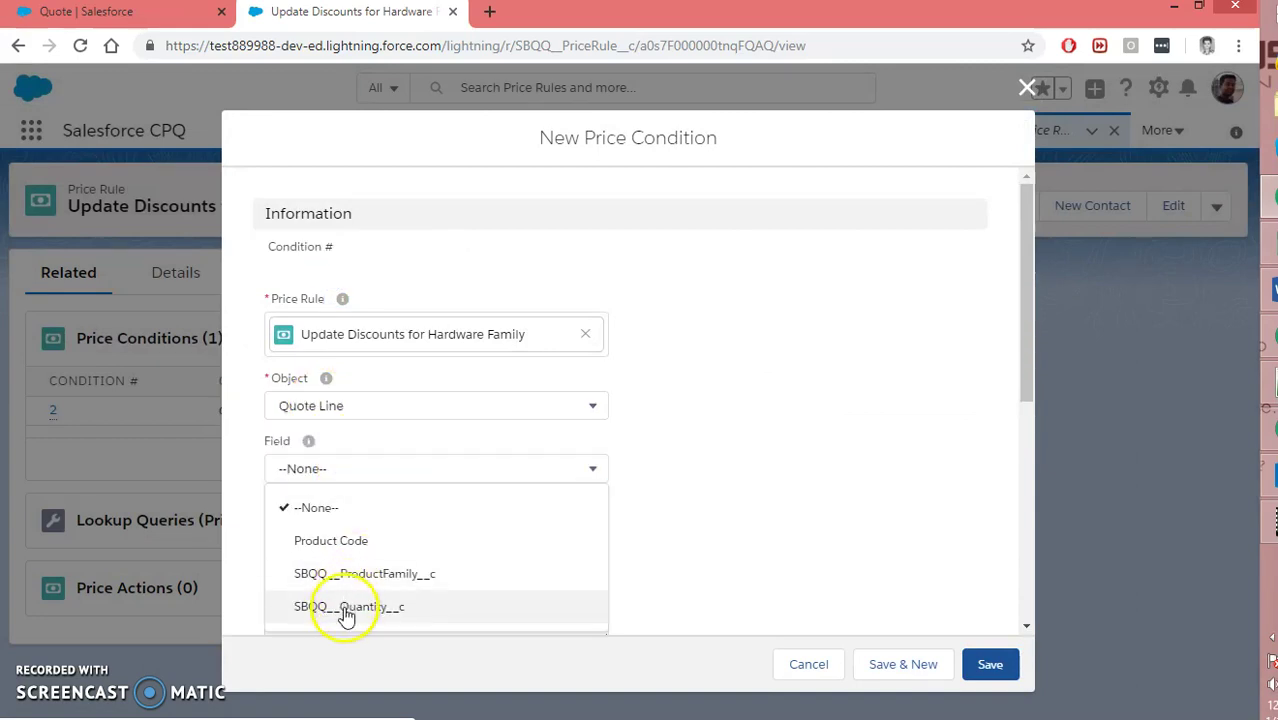
pyautogui.click(346, 608)
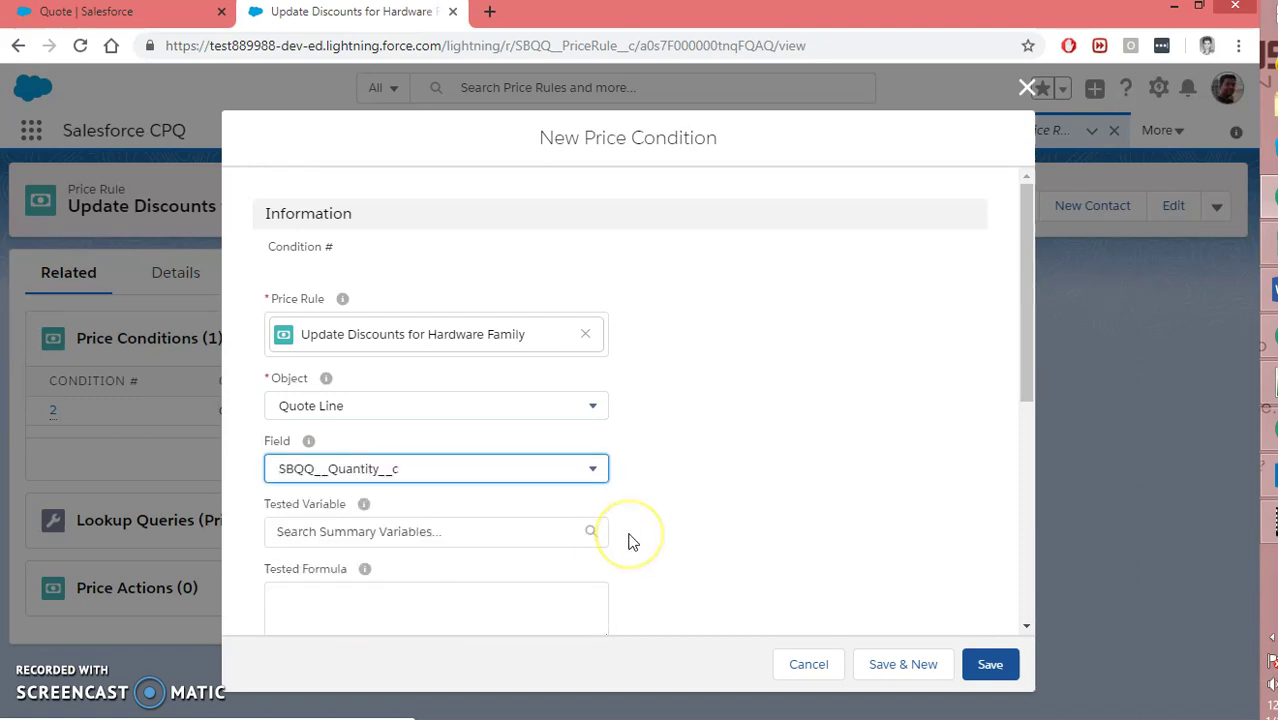
# Set the quantity condition's operator to greater or equals, filter type to Value and filter value to 10, and save it.
pyautogui.scroll(-3, 631, 541)
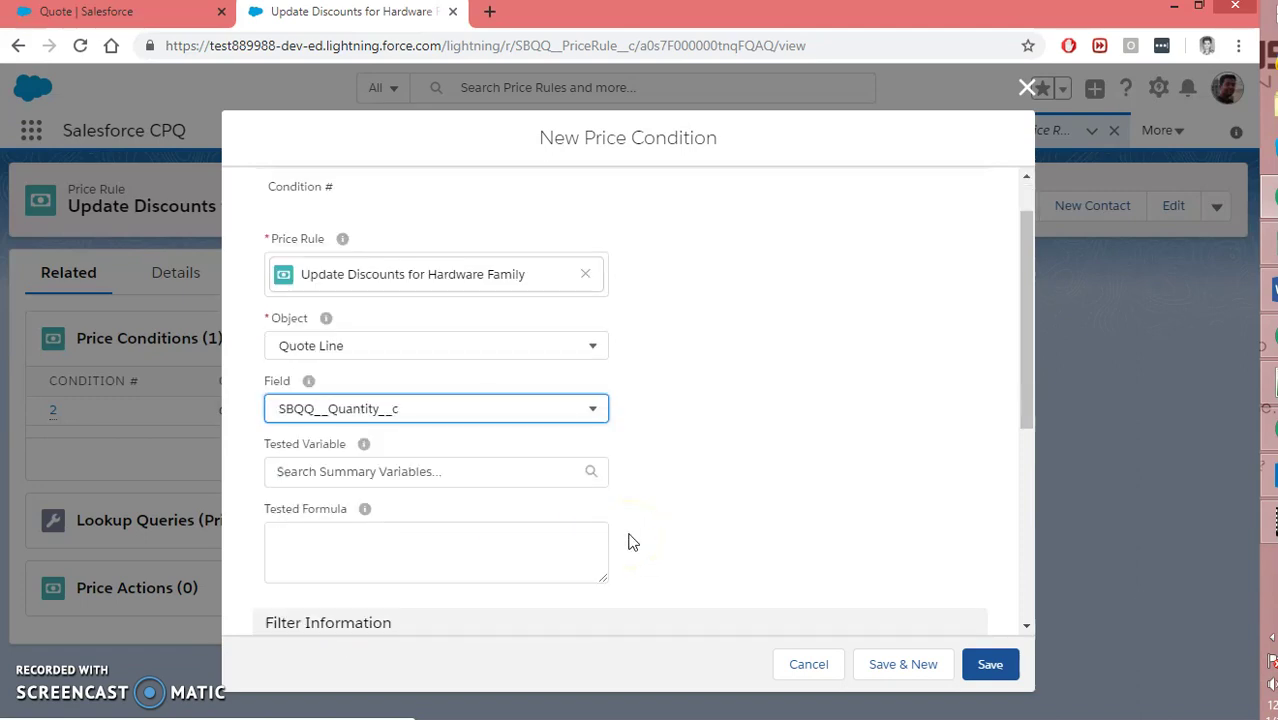
pyautogui.scroll(-1, 631, 541)
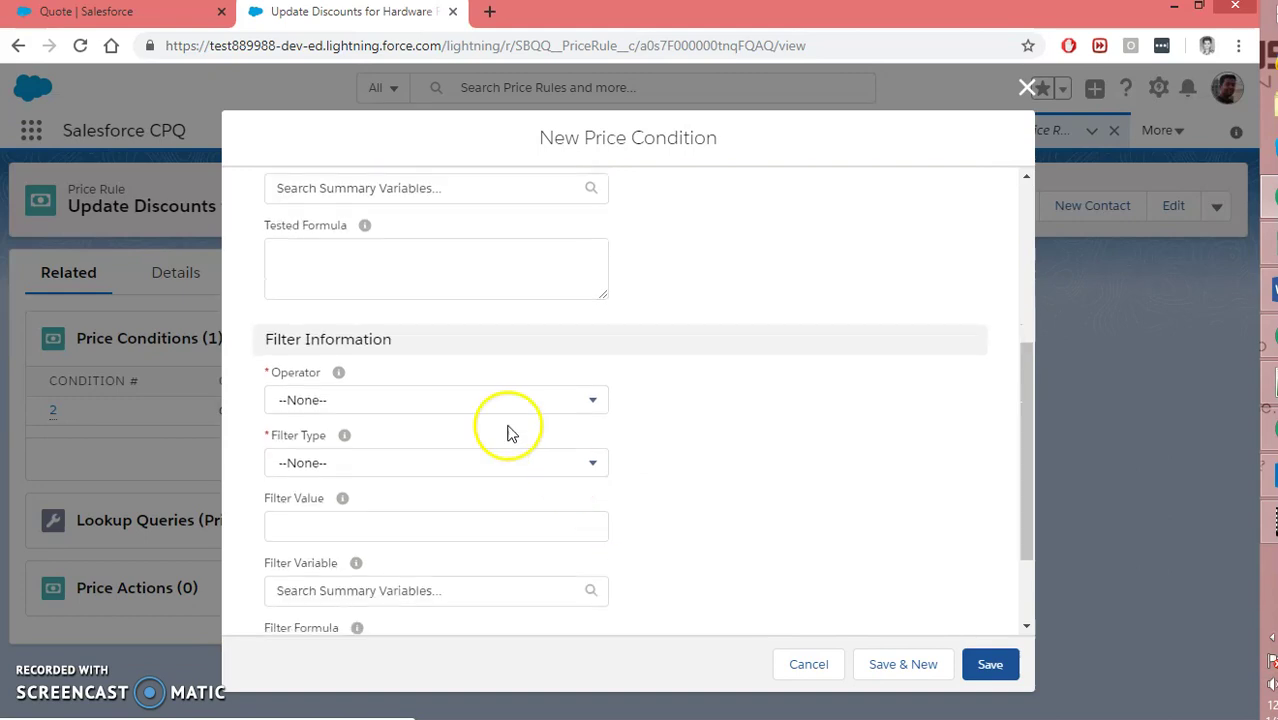
pyautogui.click(459, 399)
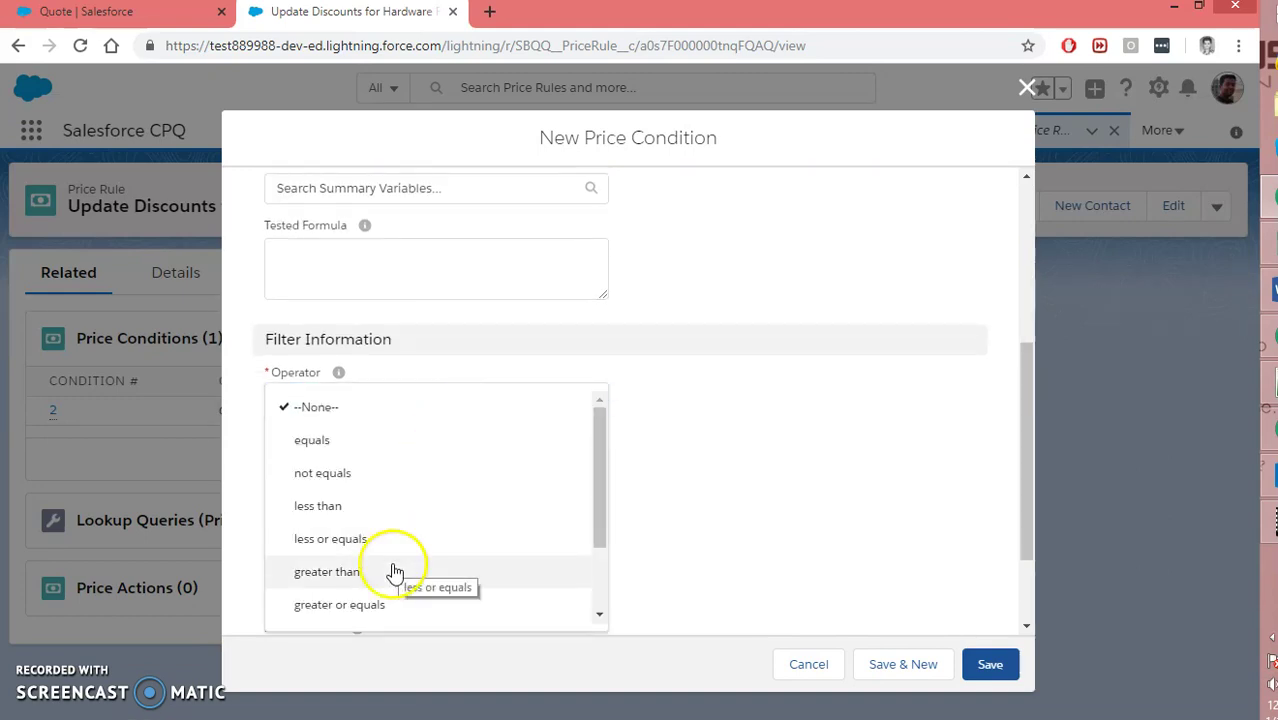
pyautogui.click(343, 610)
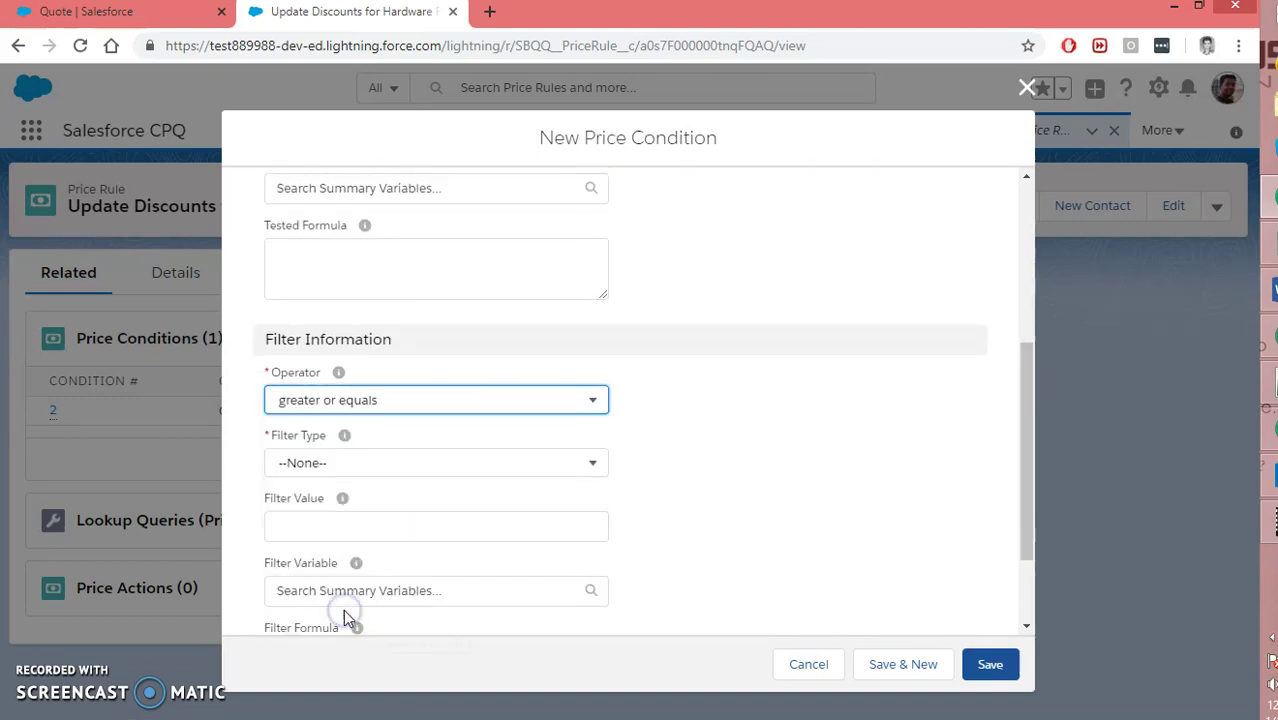
pyautogui.click(362, 468)
pyautogui.click(334, 548)
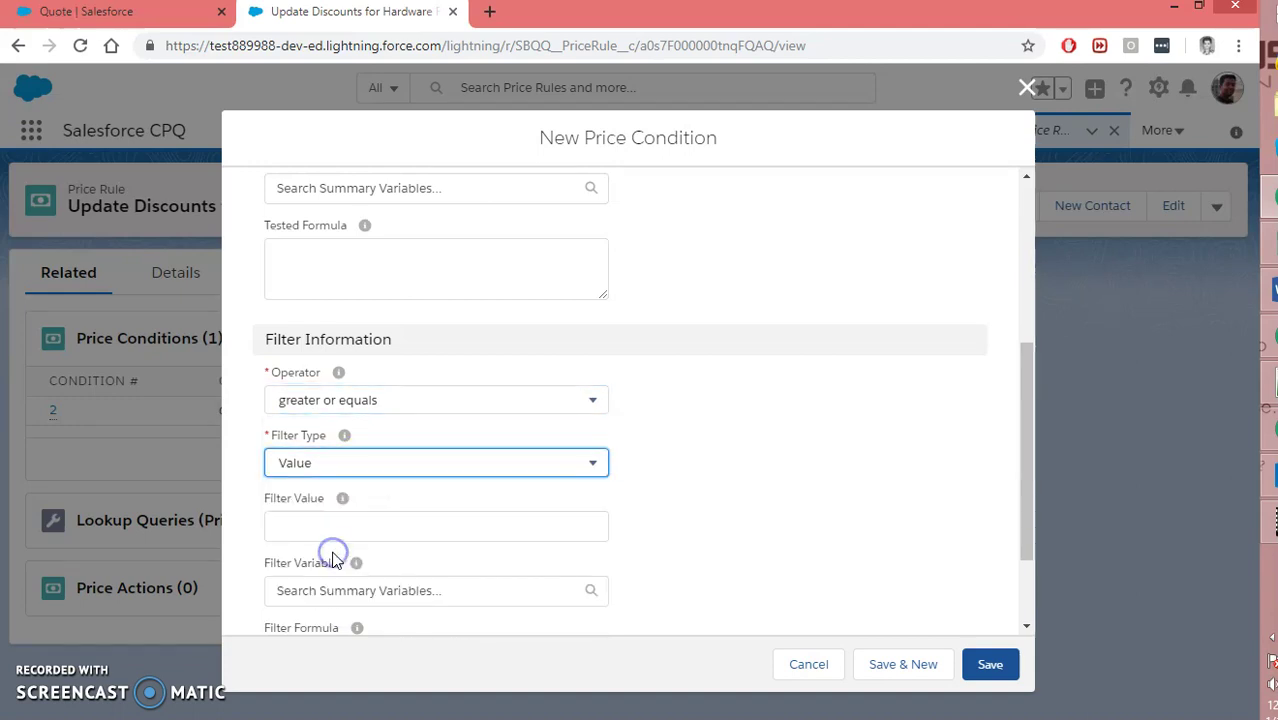
pyautogui.click(338, 526)
pyautogui.write('10')
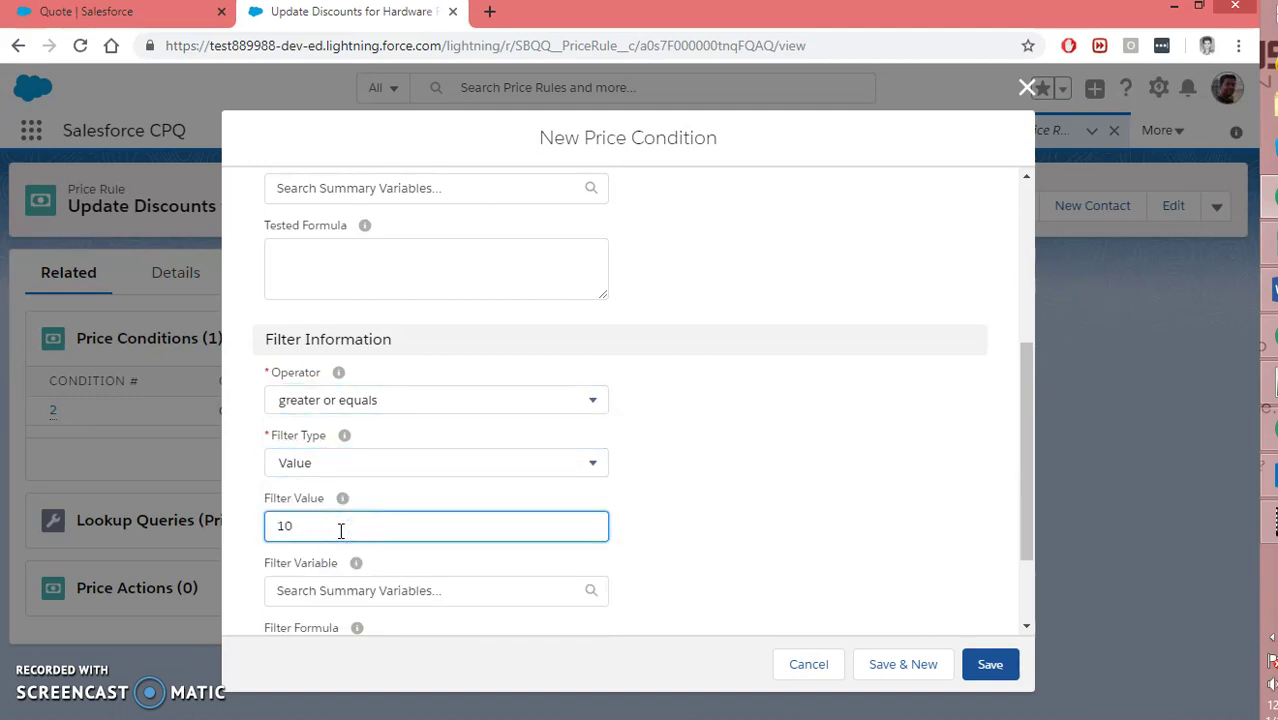
pyautogui.click(800, 512)
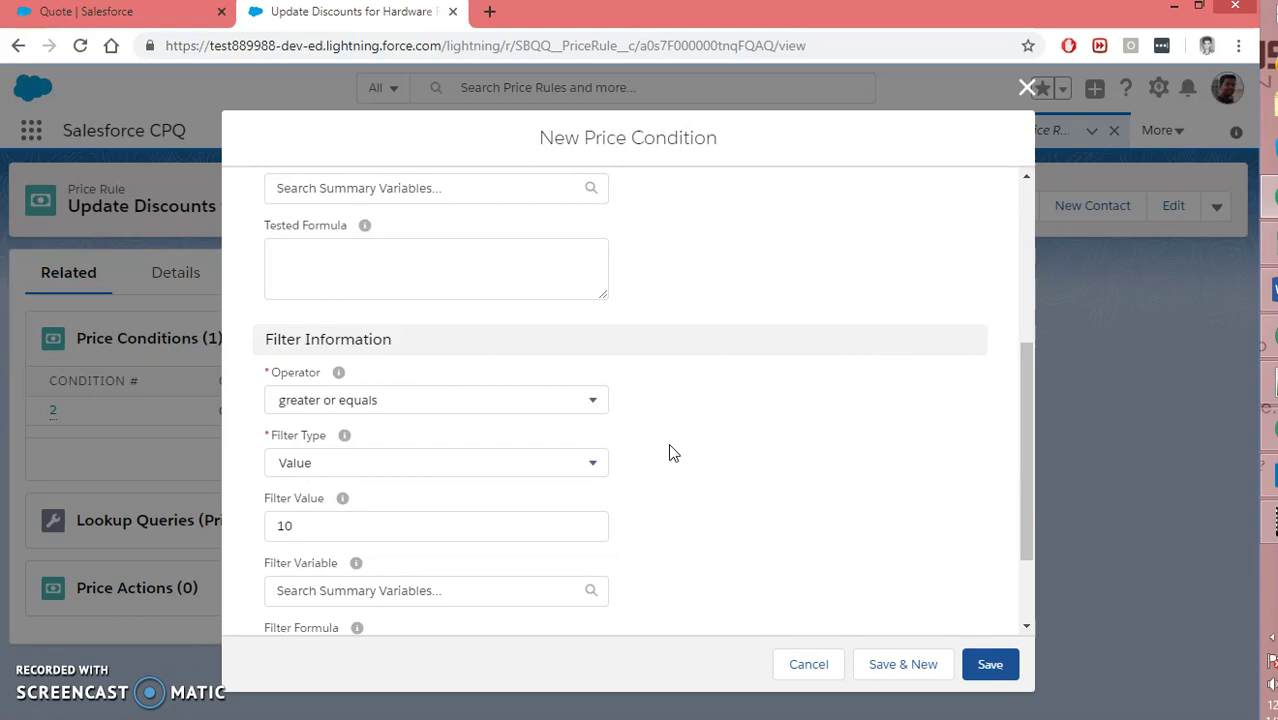
pyautogui.click(990, 666)
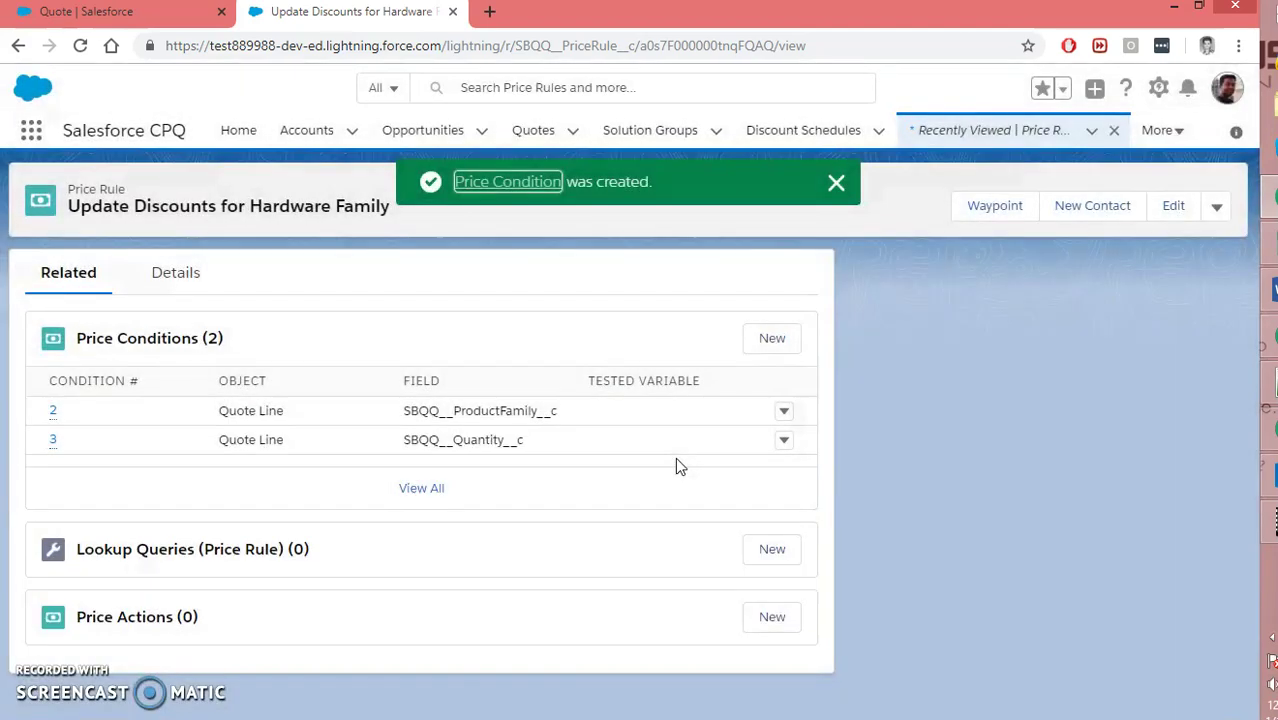
# Start a new price action for the rule, with Quote Line as target object and Discount (%) as target field.
pyautogui.click(197, 456)
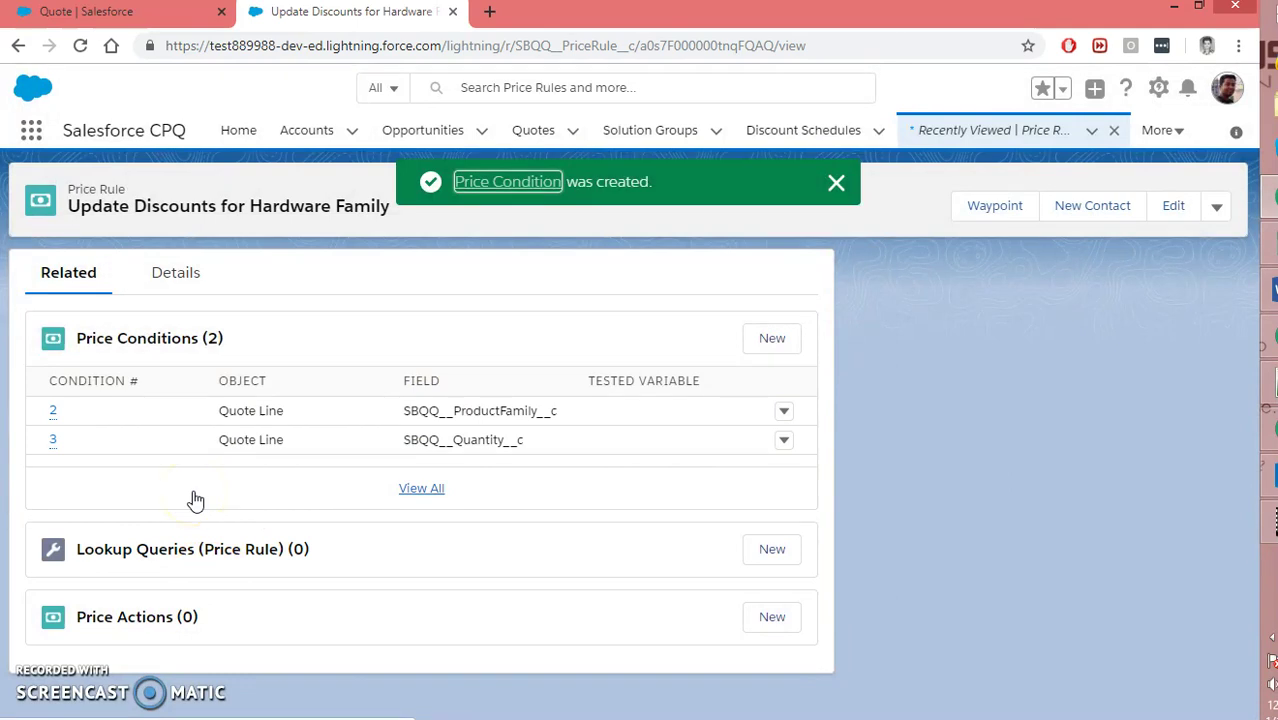
pyautogui.click(197, 643)
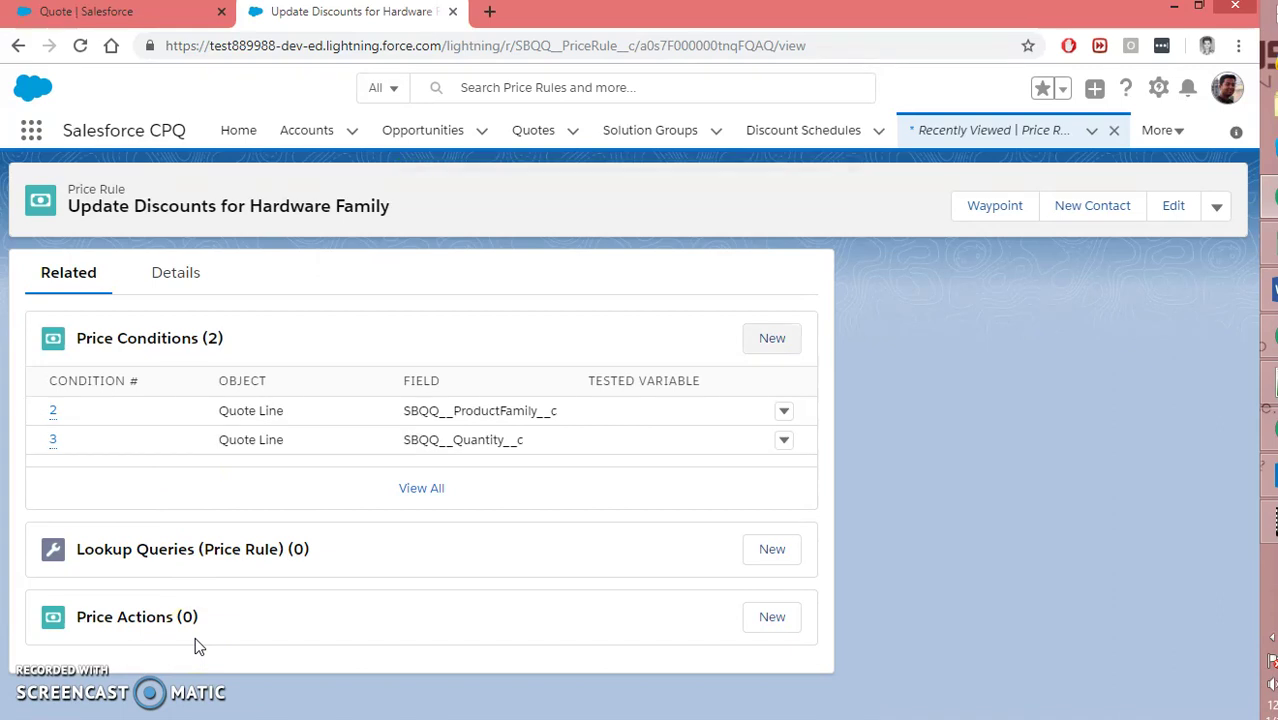
pyautogui.click(770, 622)
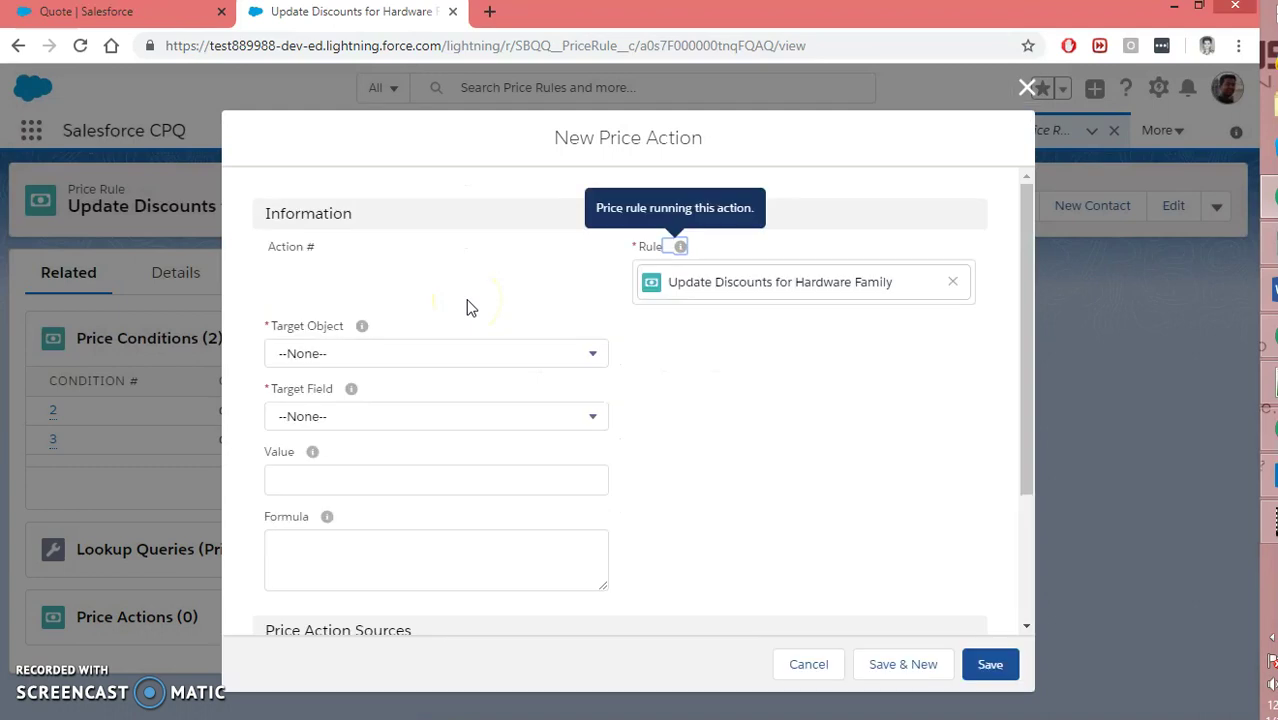
pyautogui.click(362, 353)
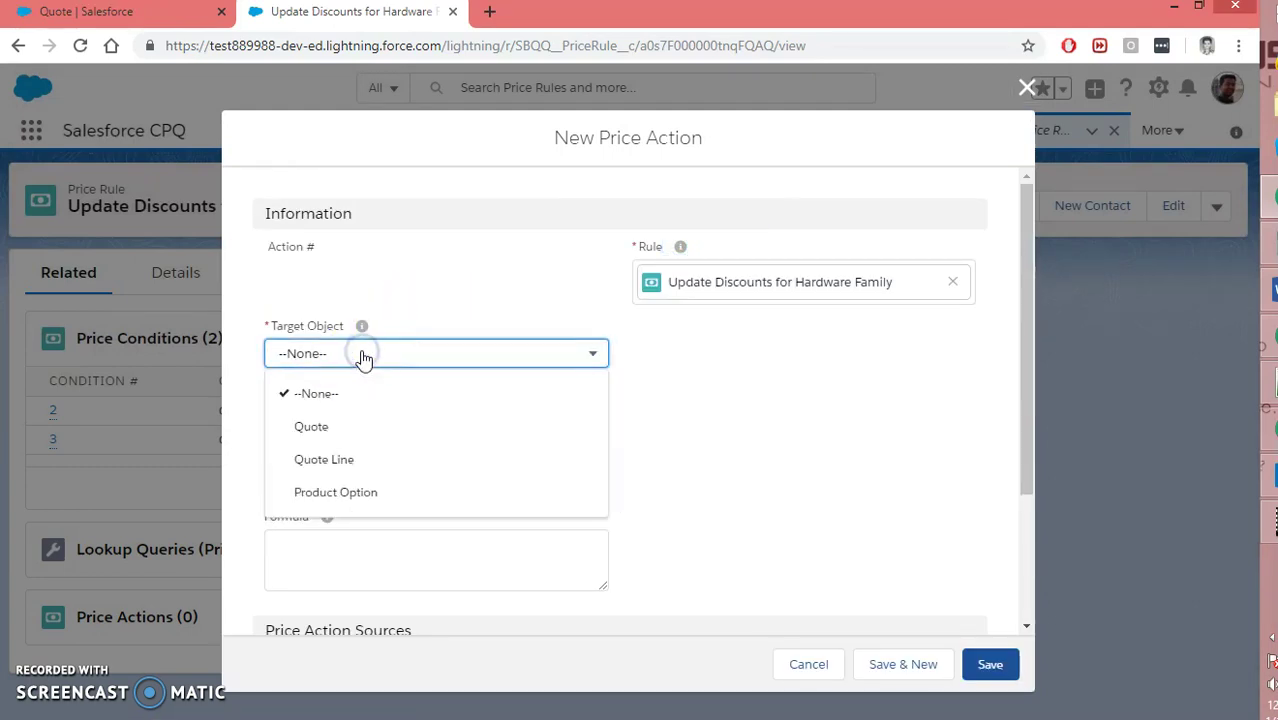
pyautogui.click(340, 460)
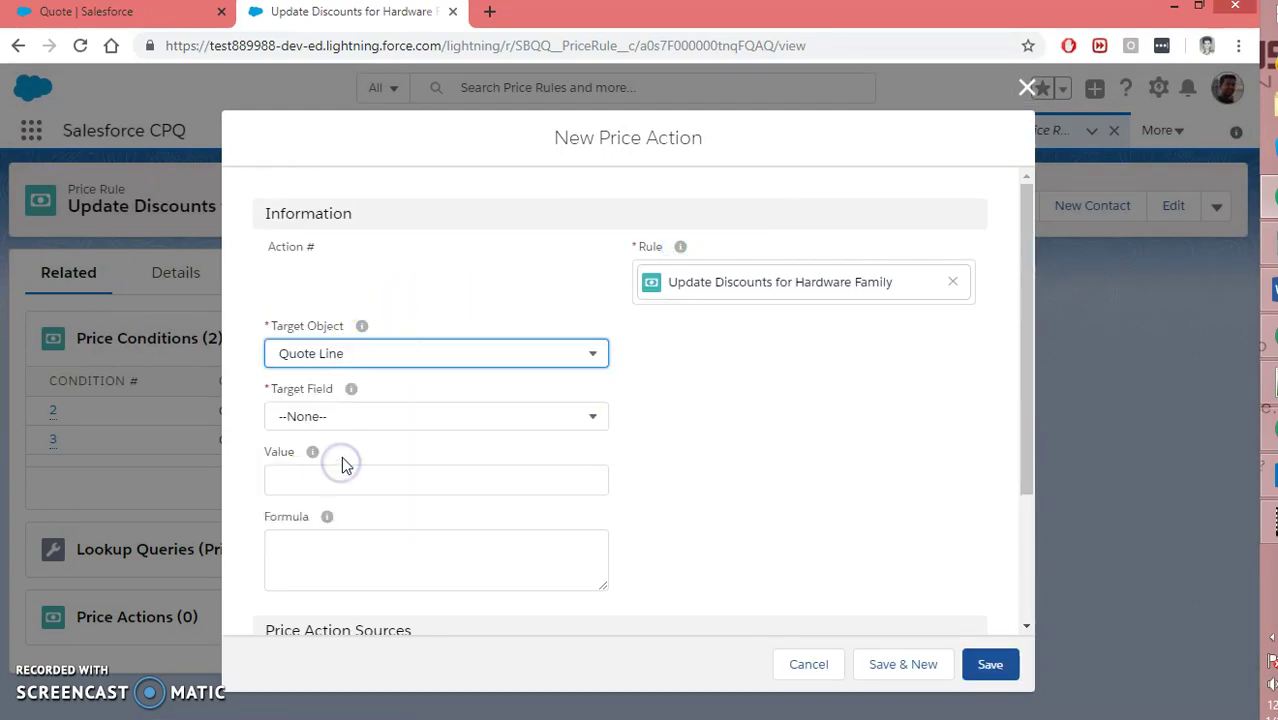
pyautogui.click(360, 418)
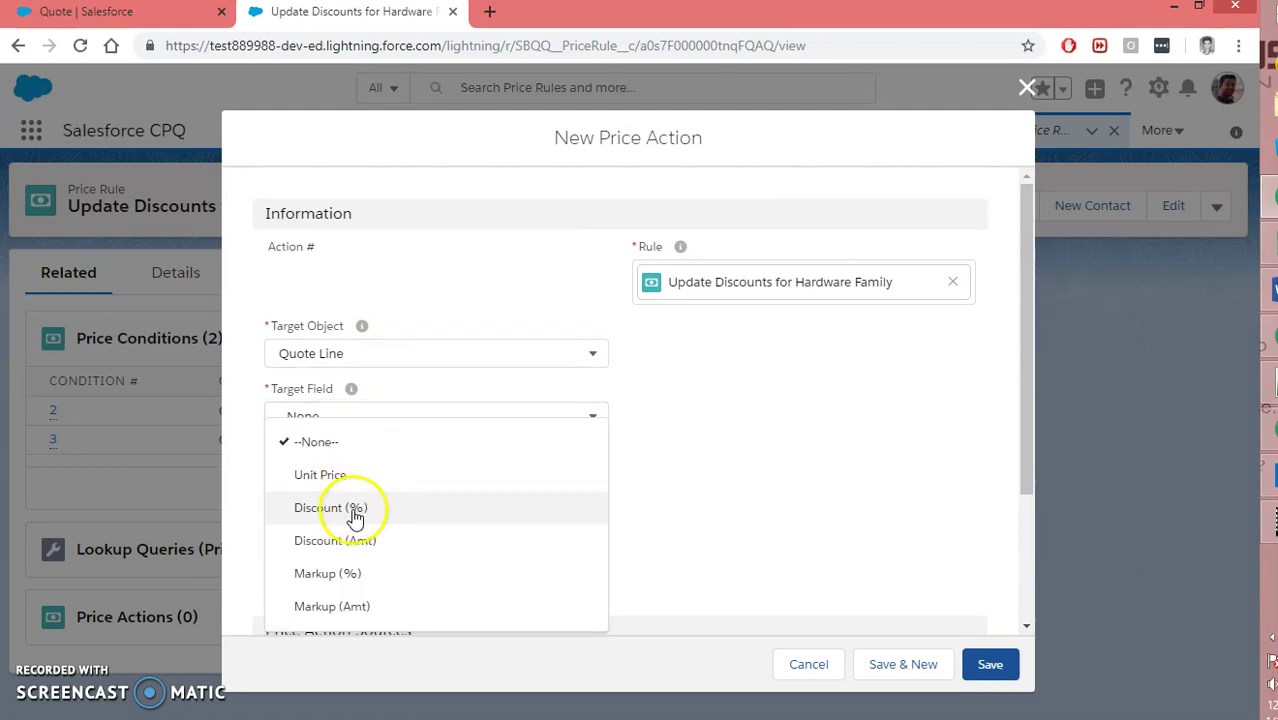
pyautogui.scroll(-1, 350, 540)
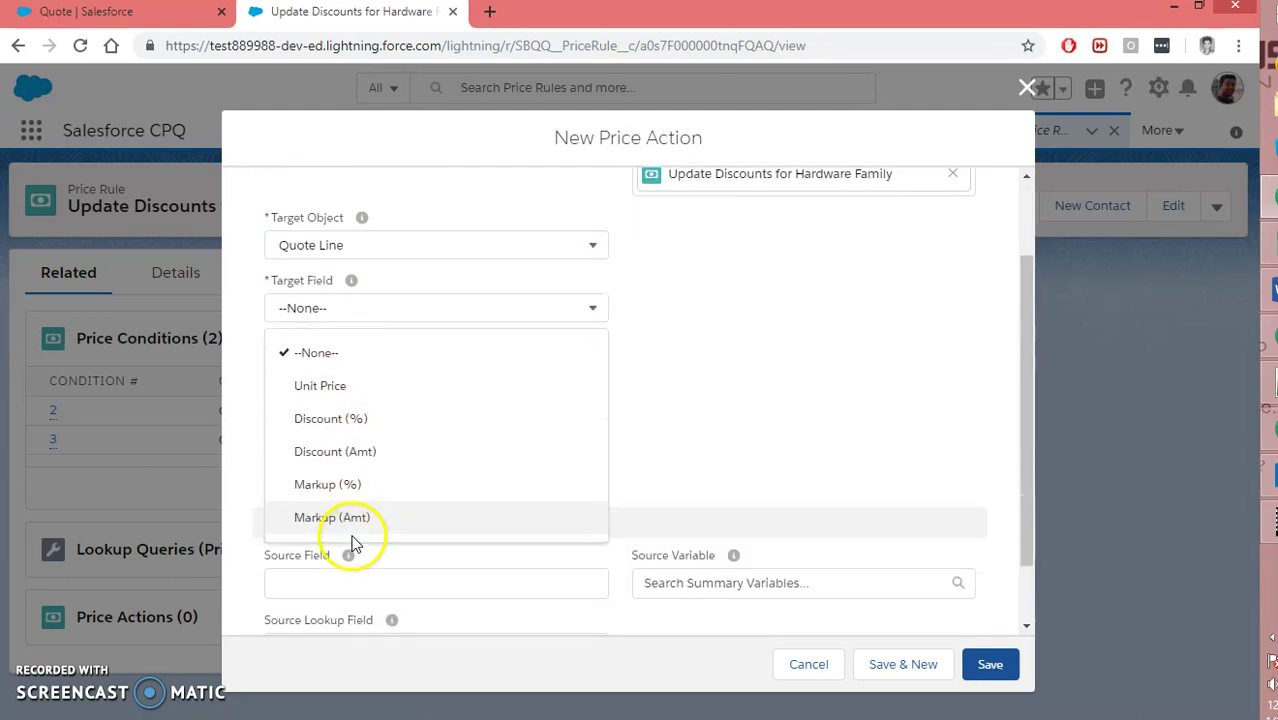
pyautogui.scroll(-1, 350, 470)
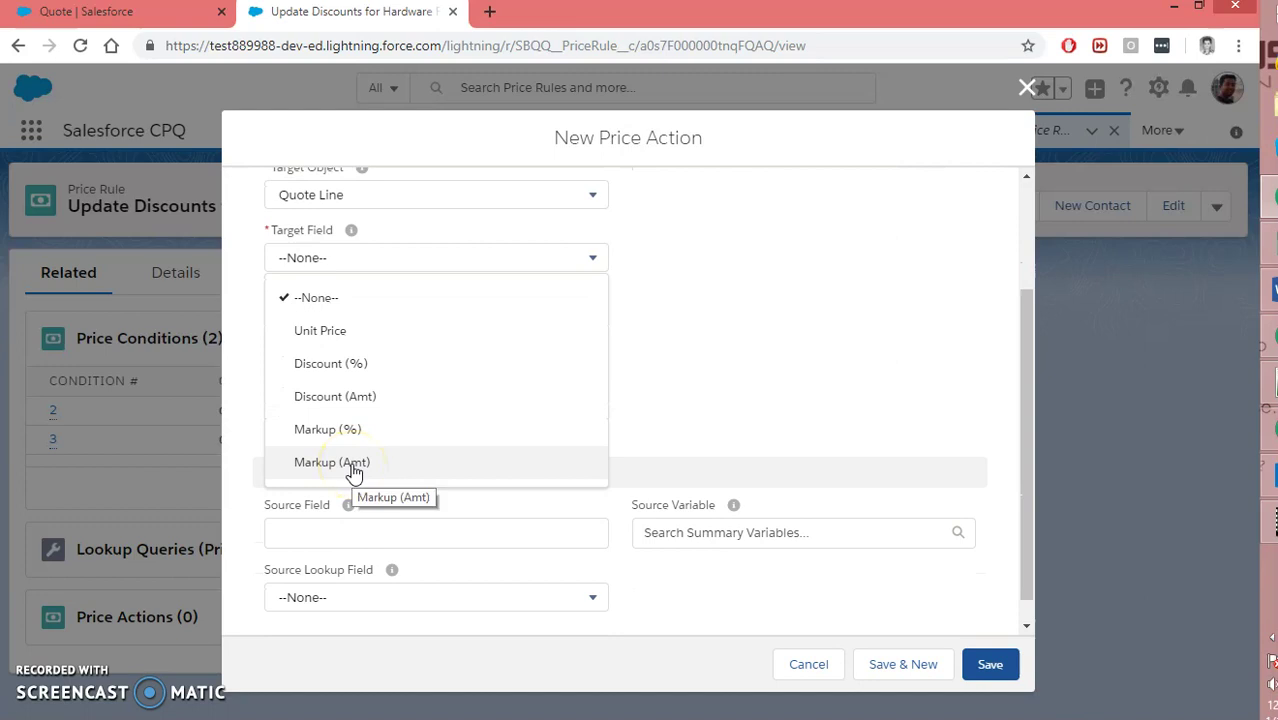
pyautogui.scroll(1, 354, 415)
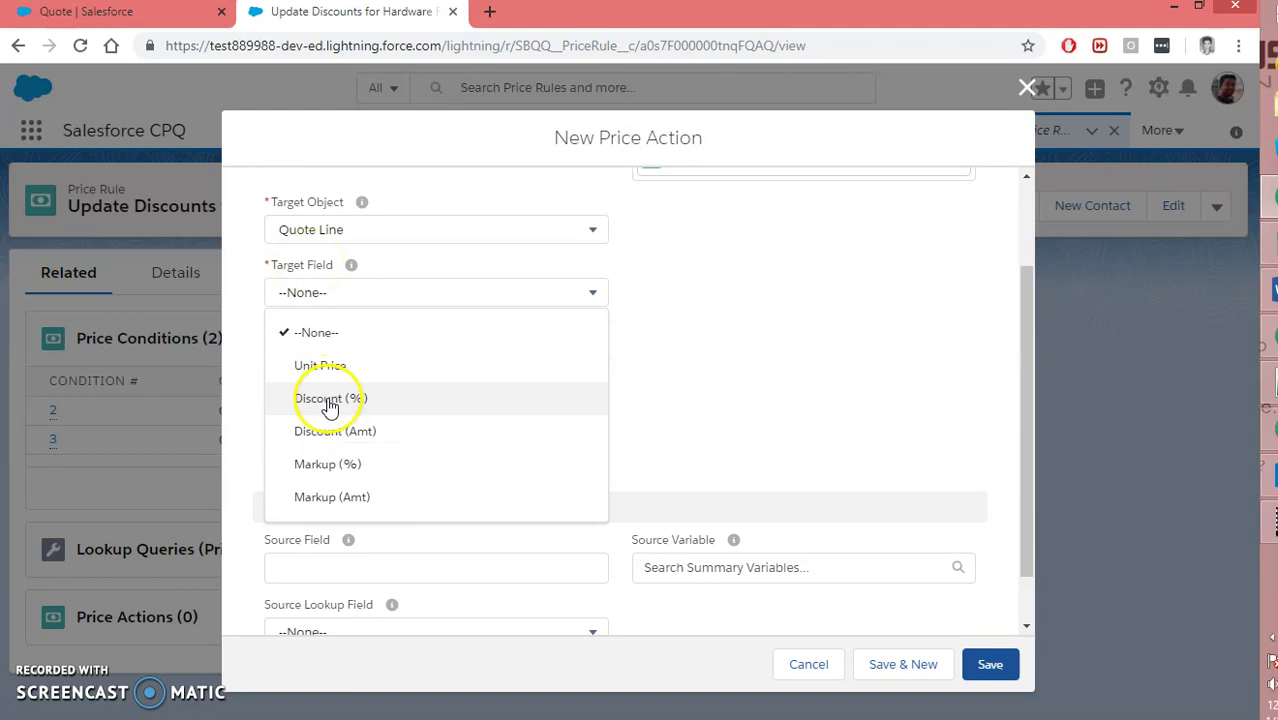
pyautogui.click(328, 400)
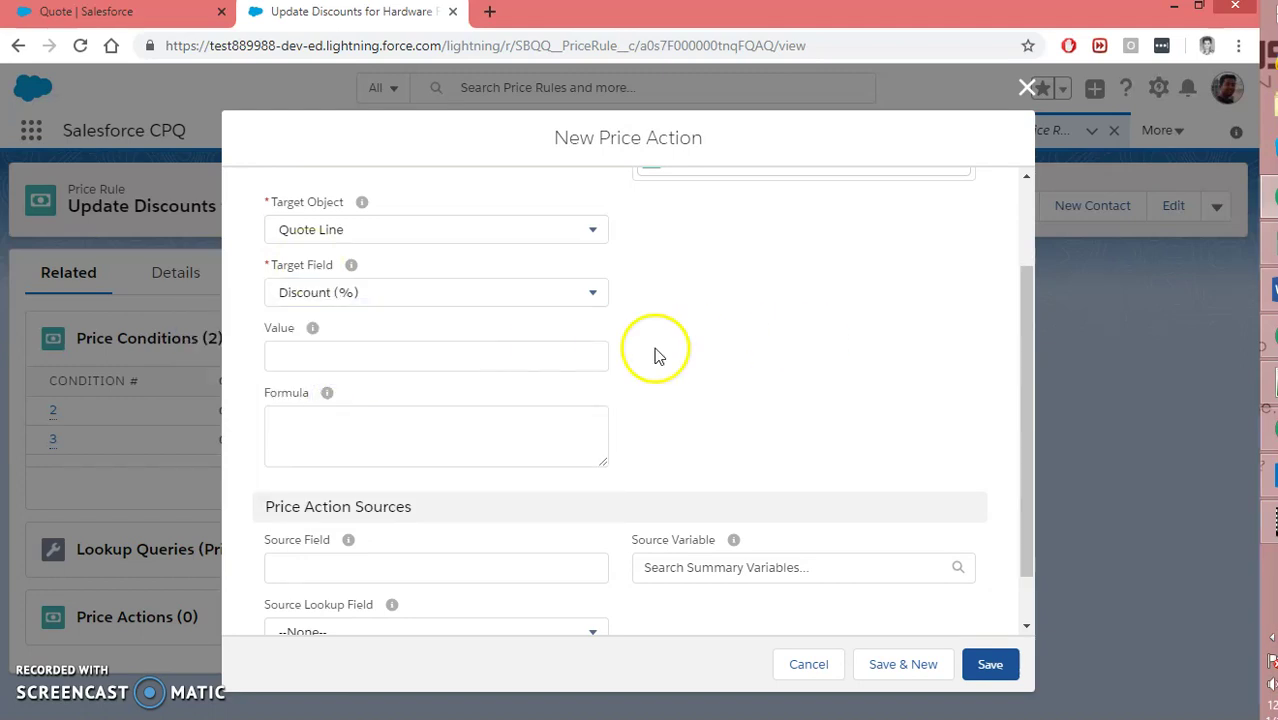
# Set the price action's value to 15 and save the action.
pyautogui.click(375, 357)
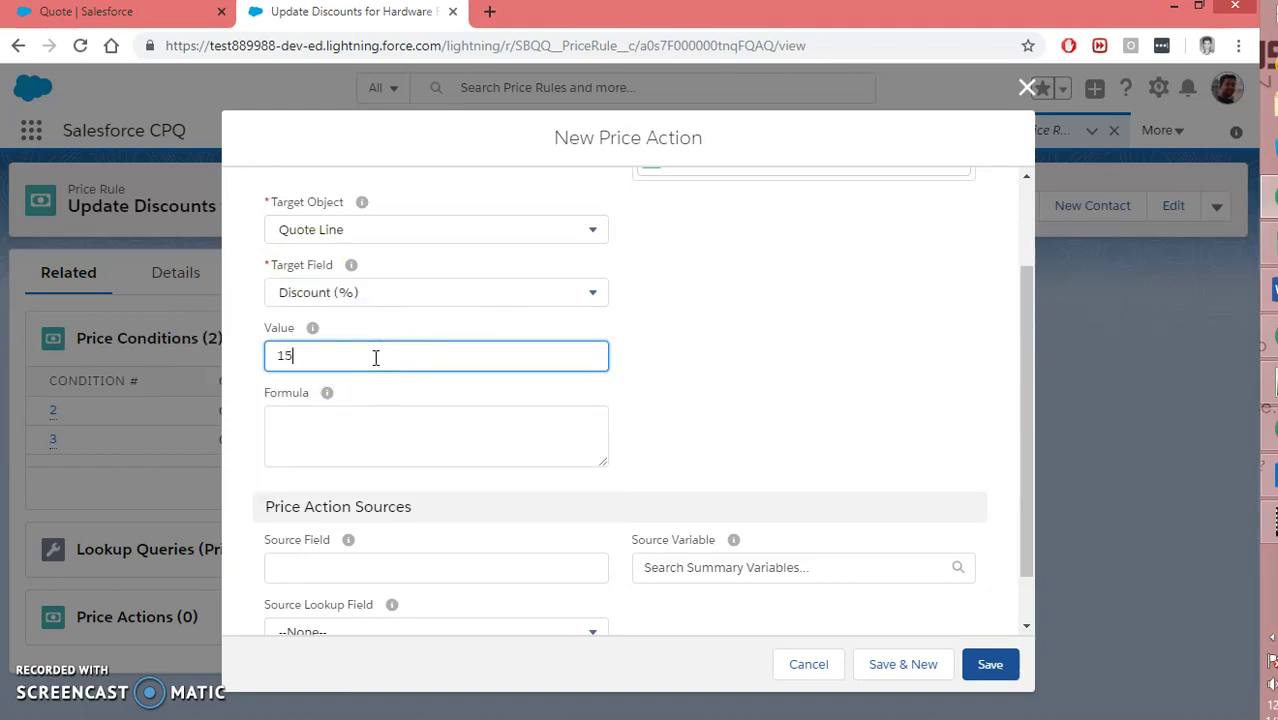
pyautogui.click(676, 368)
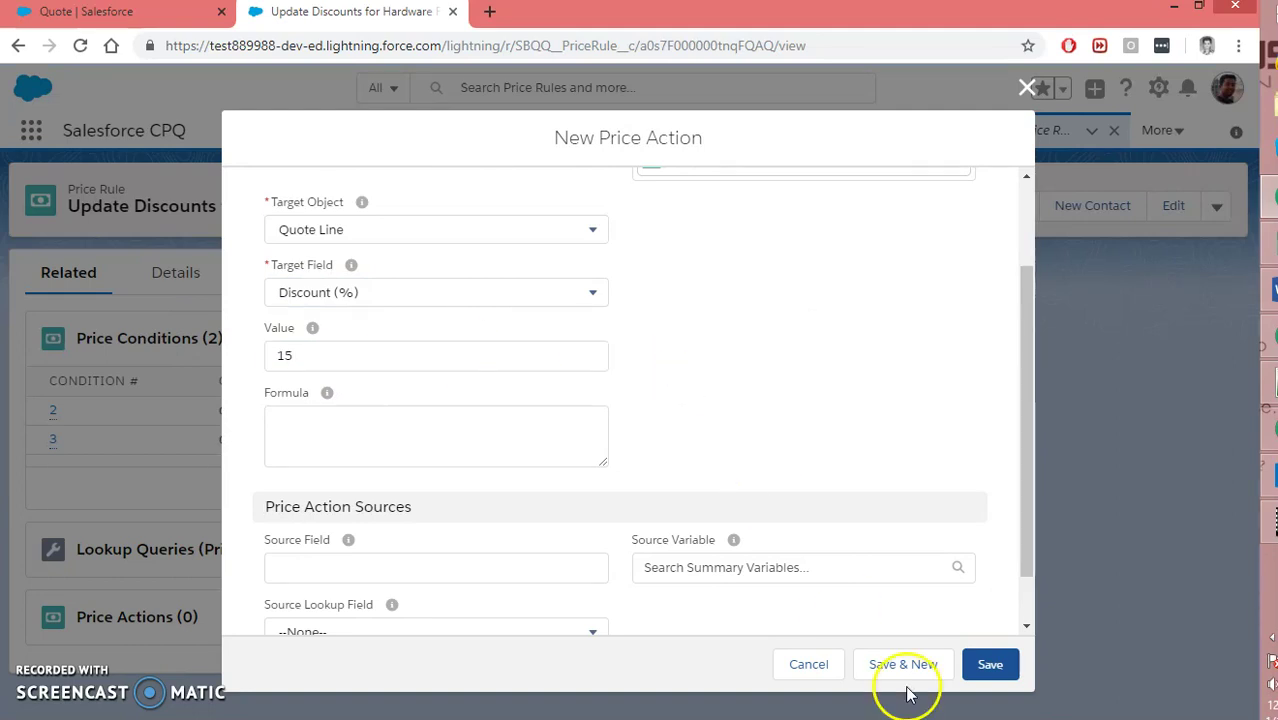
pyautogui.click(988, 666)
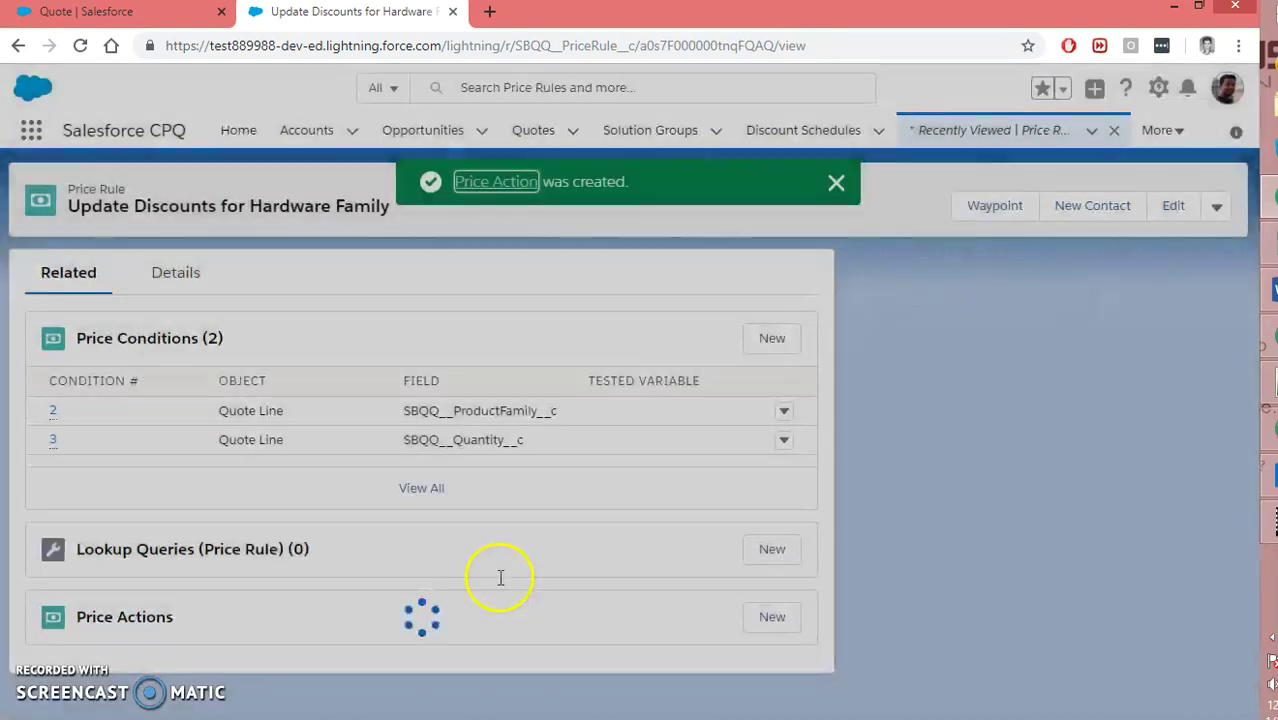
# Review the rule's conditions and action, and return to the quote open in the line editor.
pyautogui.scroll(-1, 171, 572)
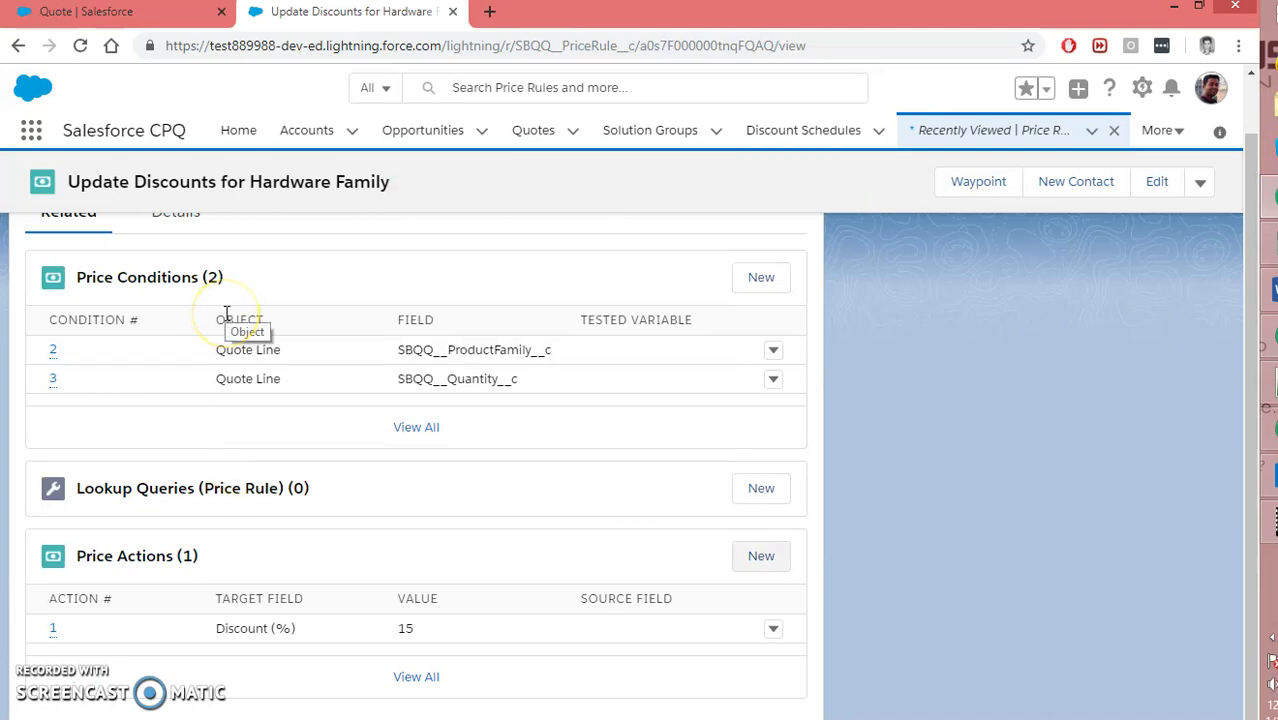
pyautogui.click(150, 13)
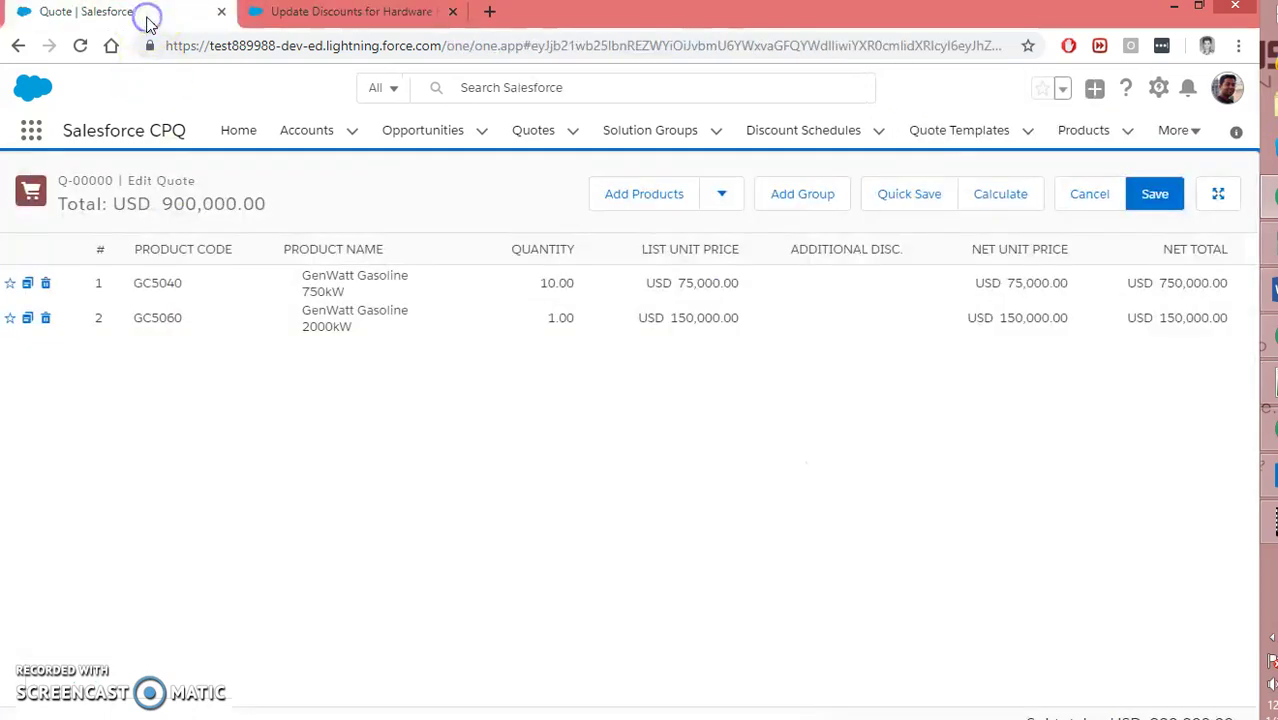
# Check the price rule's details, including whether it is active, and return to the quote's line editor.
pyautogui.click(306, 14)
pyautogui.scroll(1, 422, 434)
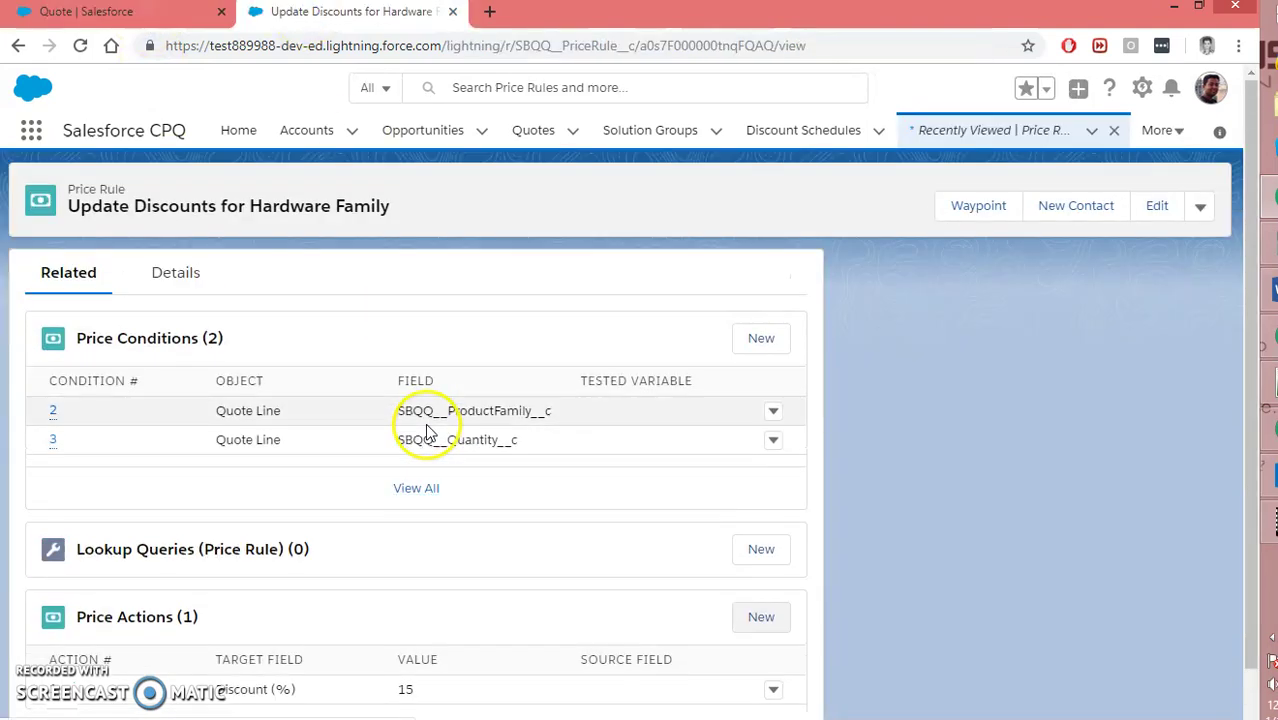
pyautogui.click(167, 268)
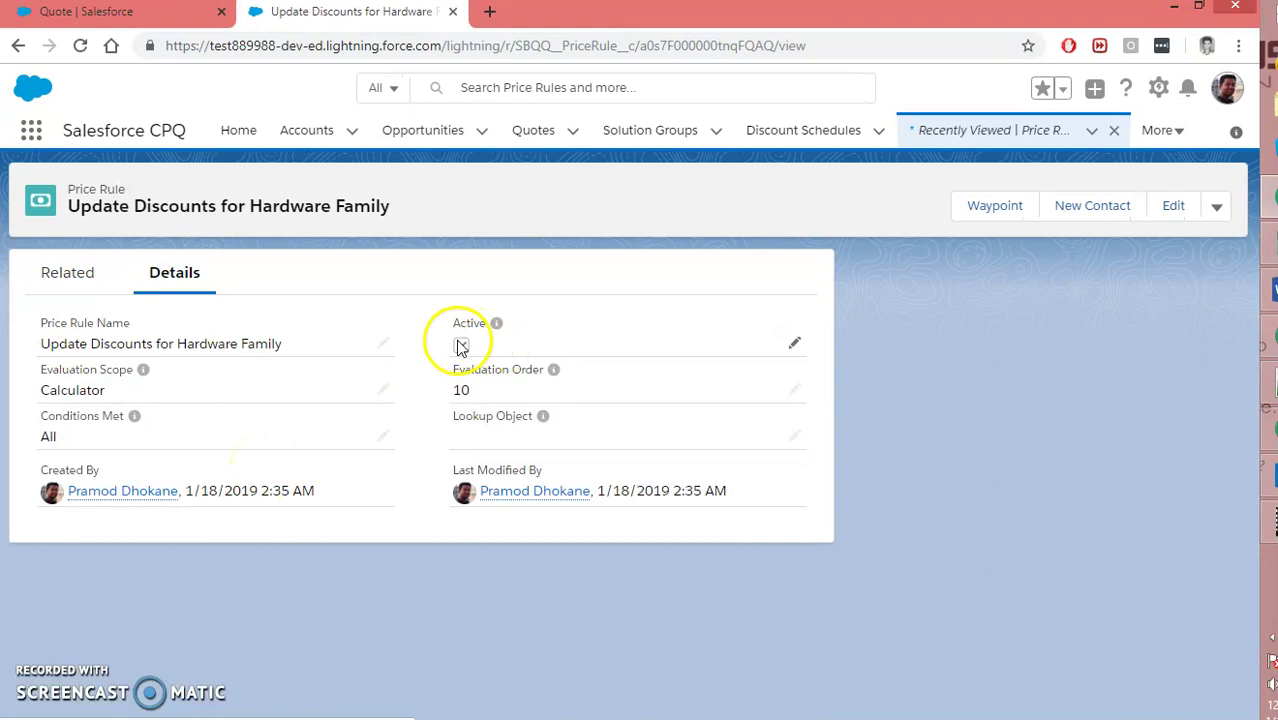
pyautogui.click(121, 13)
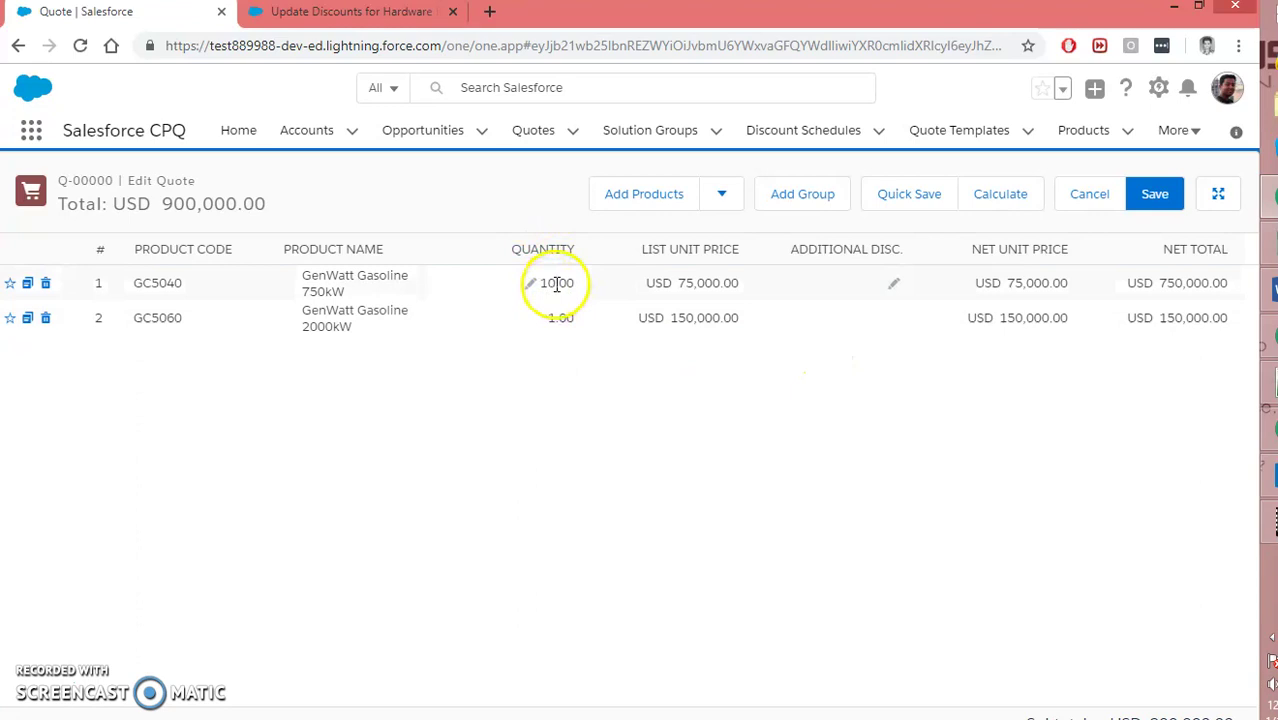
# Leave the quote line editor without saving and reopen the quote's lines for editing.
pyautogui.click(1091, 197)
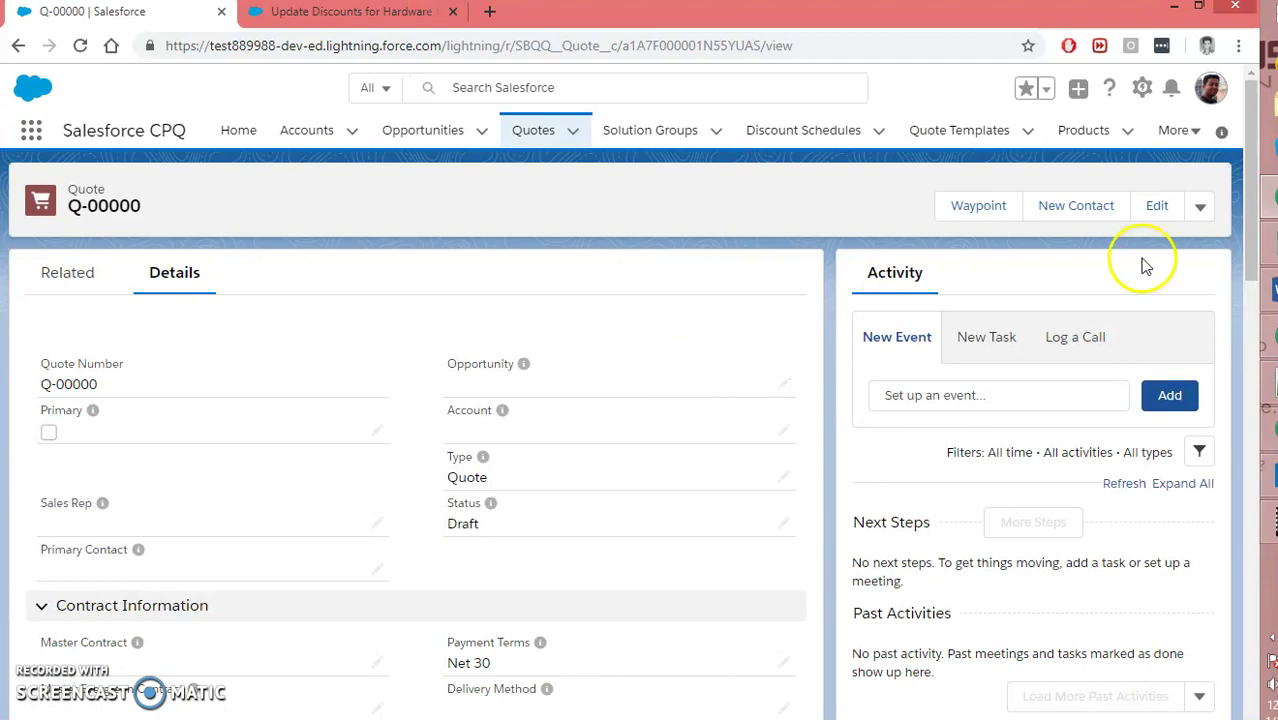
pyautogui.click(1200, 206)
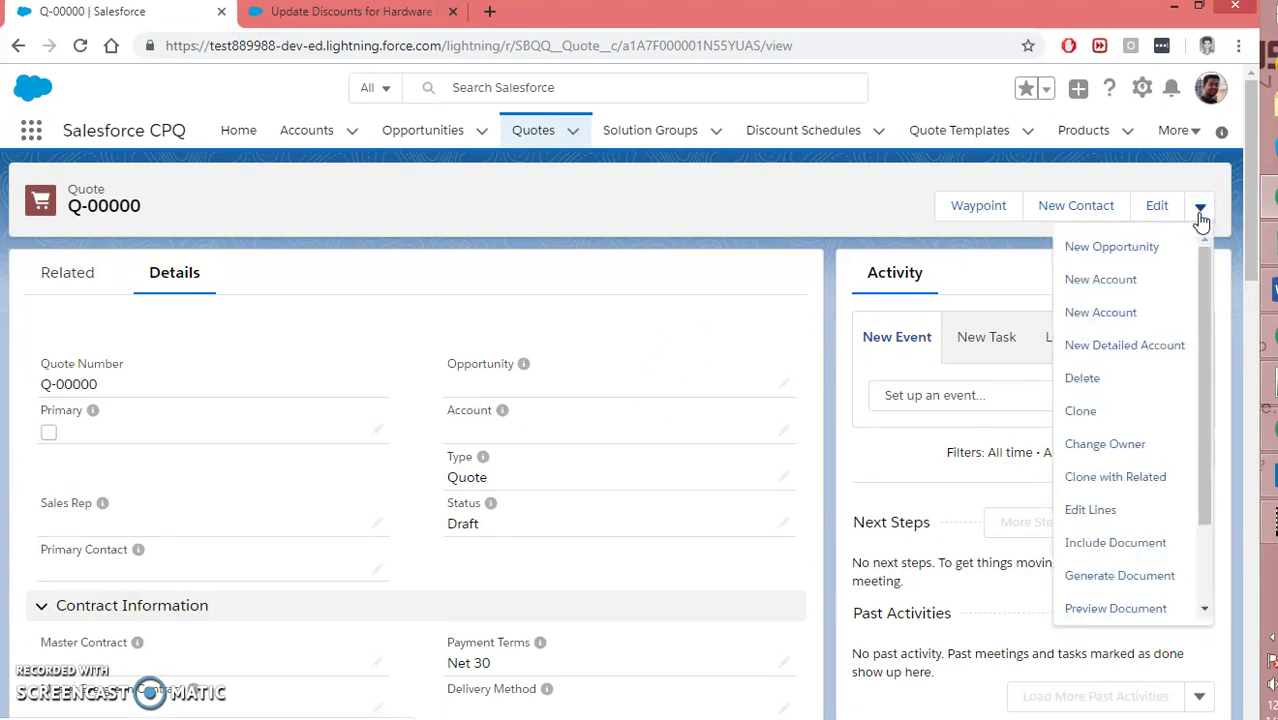
pyautogui.click(1093, 512)
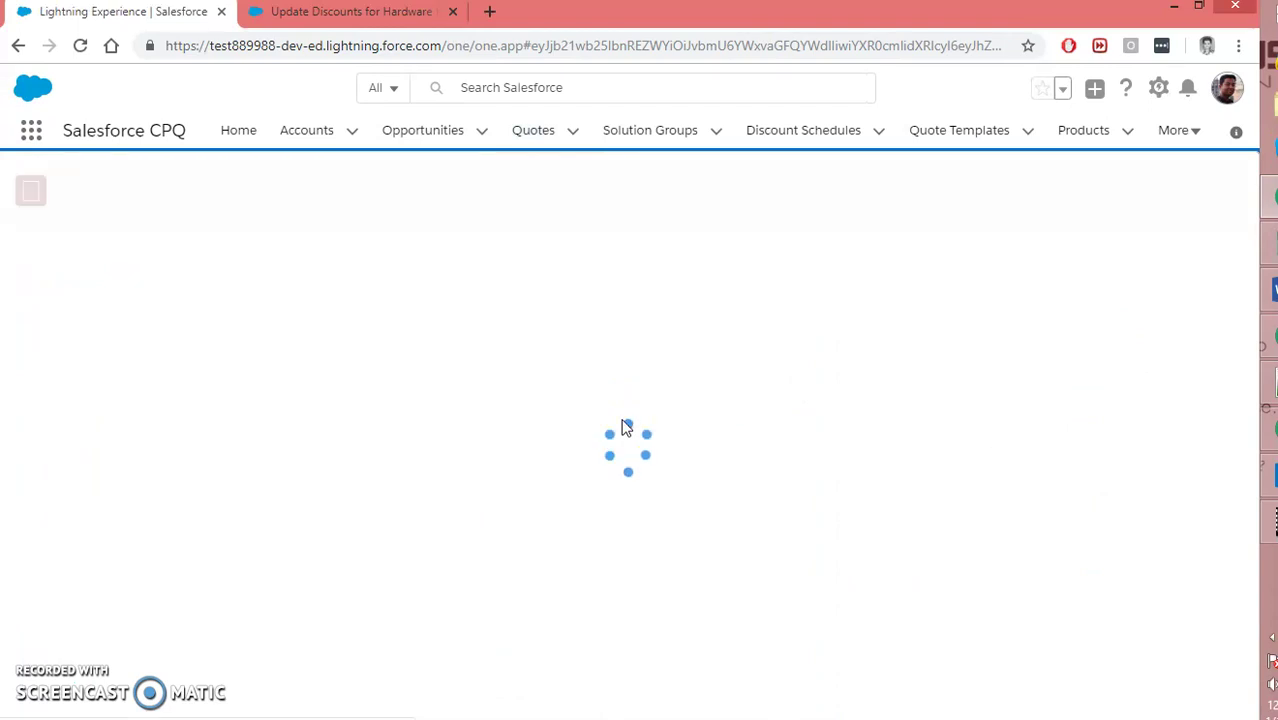
pyautogui.click(450, 462)
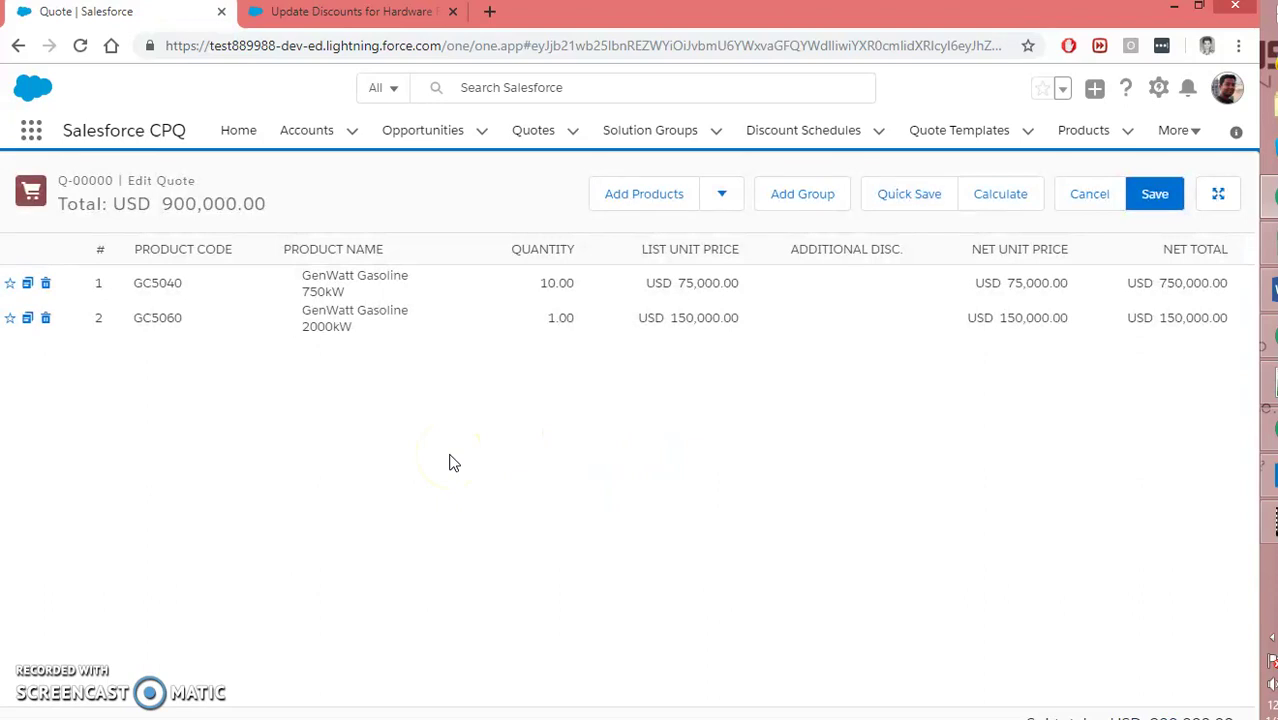
pyautogui.click(752, 383)
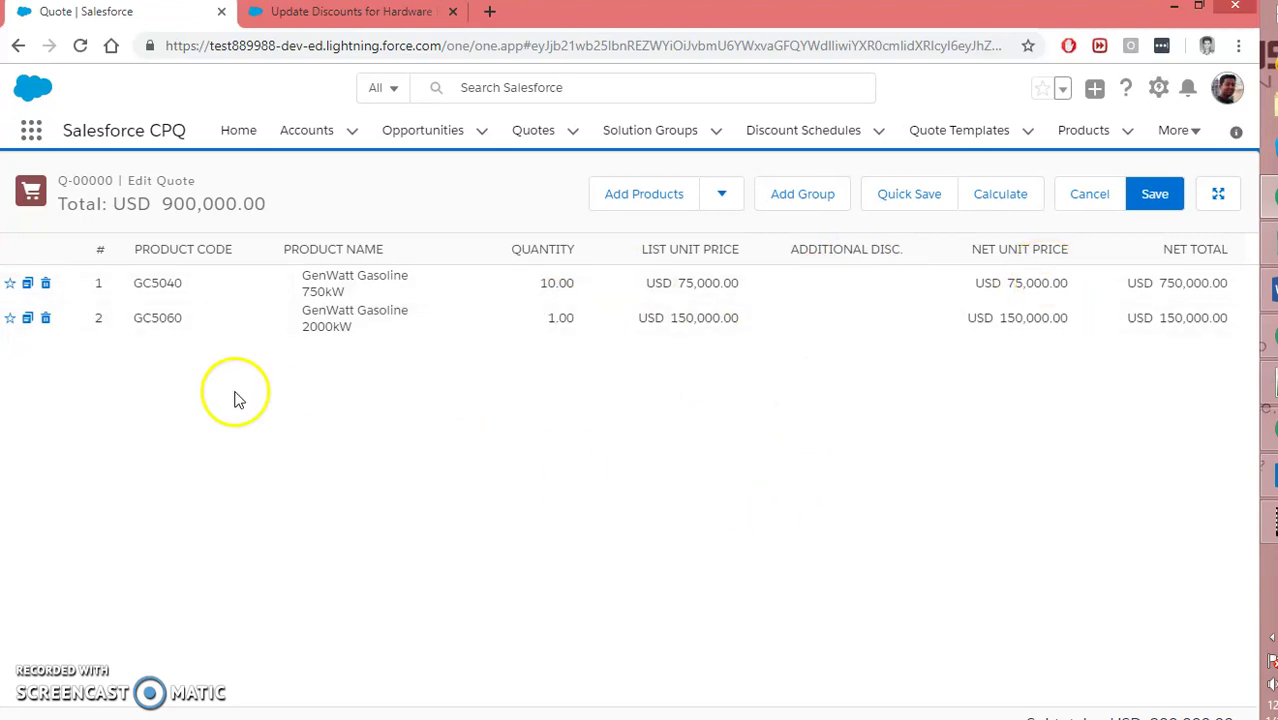
# Delete both the GC5040 and GC5060 lines from the quote and quick-save it.
pyautogui.click(45, 284)
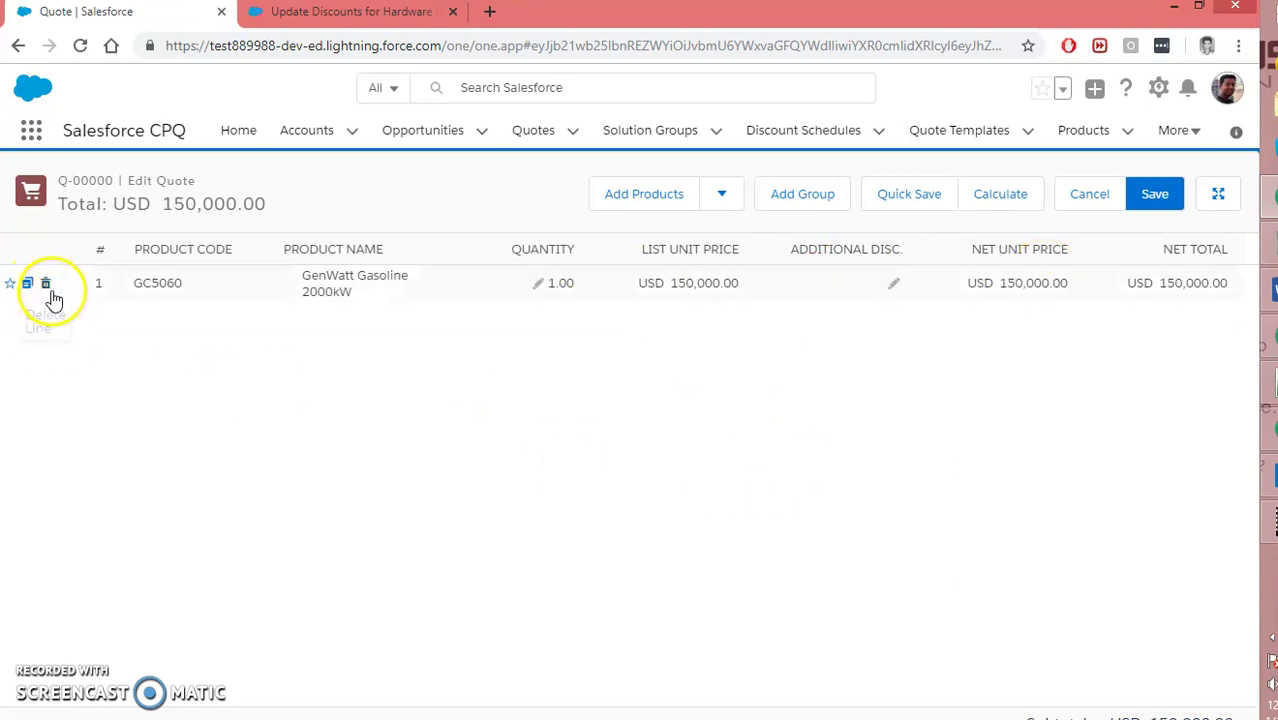
pyautogui.click(48, 287)
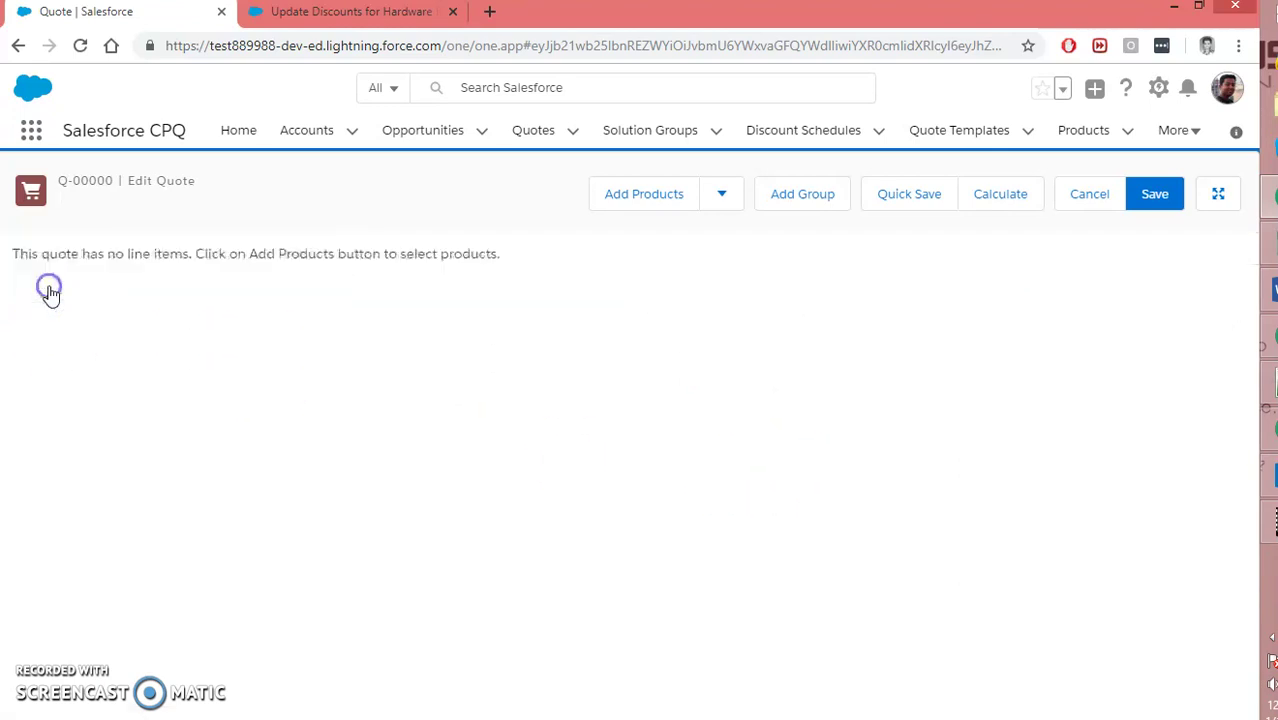
pyautogui.click(924, 204)
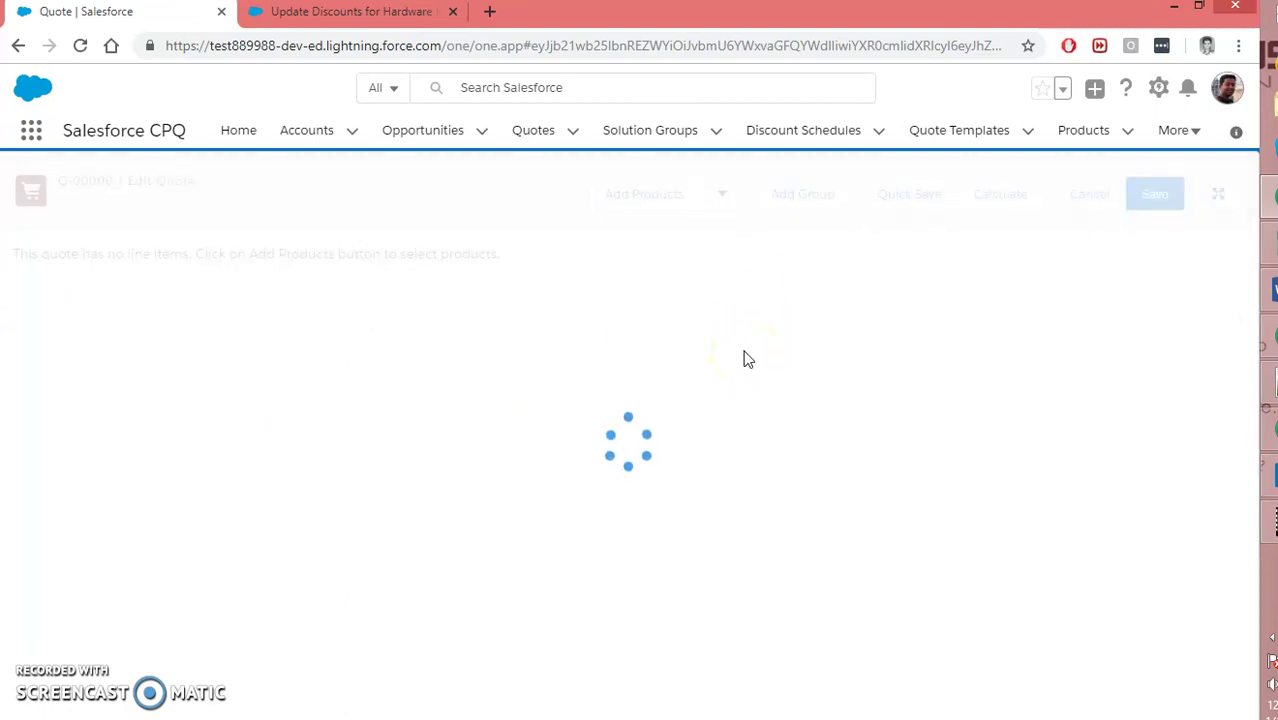
# Add the Hardware products GC5040, GC5060 and GC50605 to the quote, using guided selling with kW range 500 and fuel type Gasoline.
pyautogui.click(620, 207)
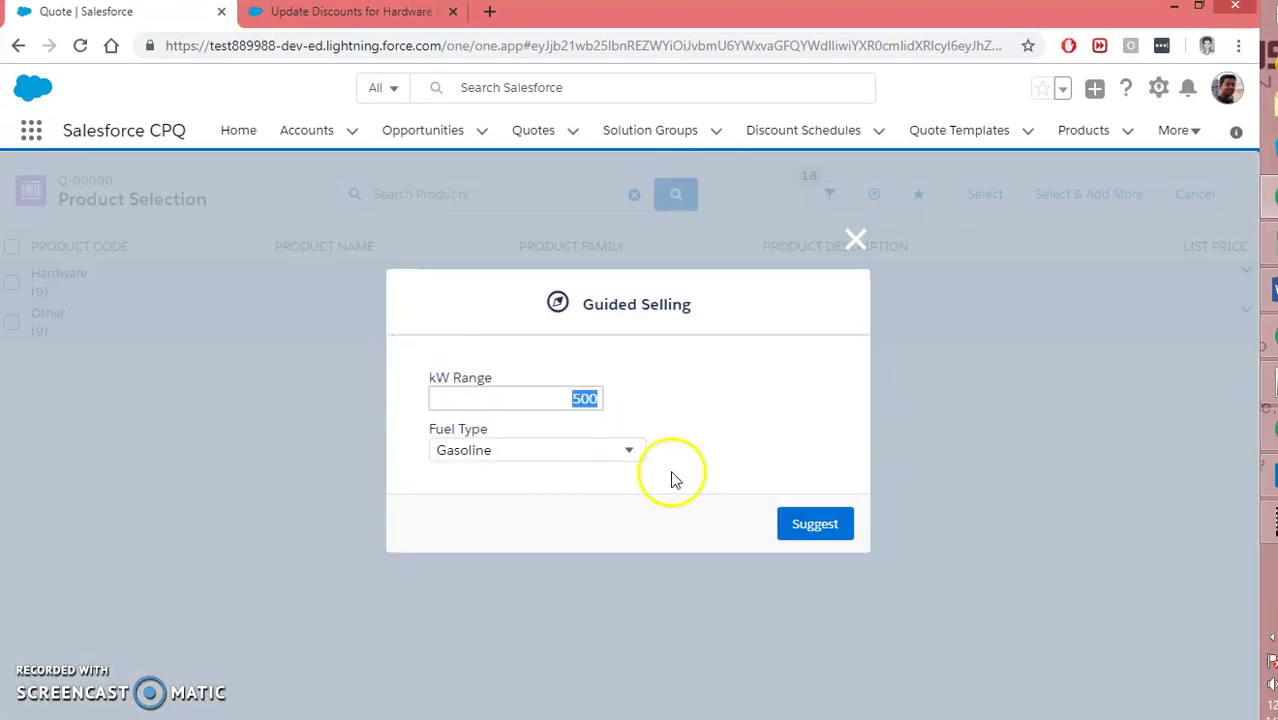
pyautogui.click(796, 525)
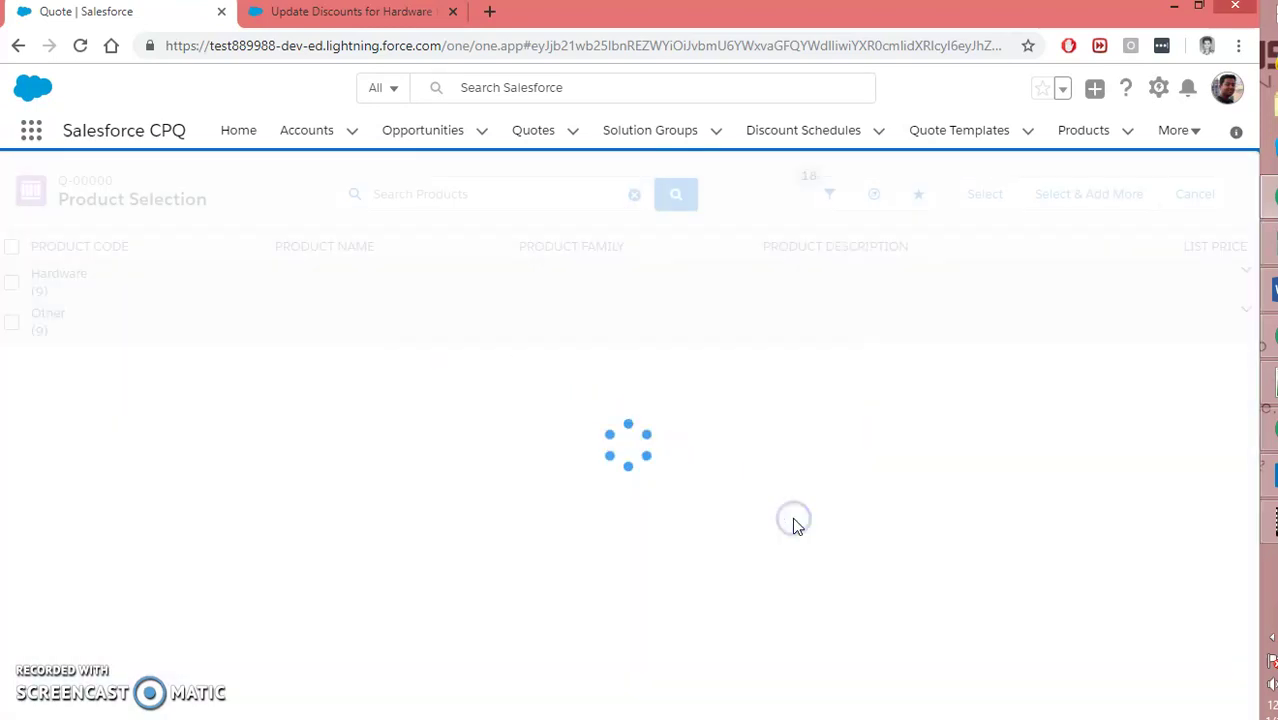
pyautogui.click(10, 320)
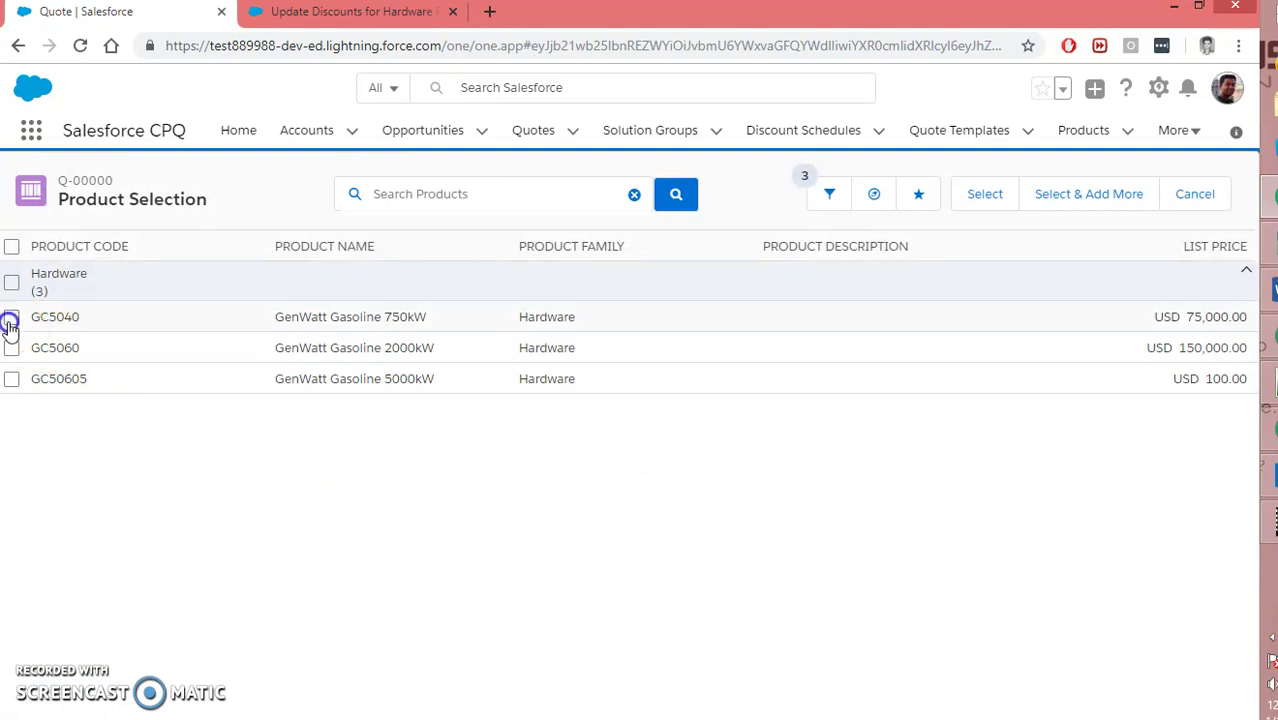
pyautogui.click(10, 348)
pyautogui.click(10, 379)
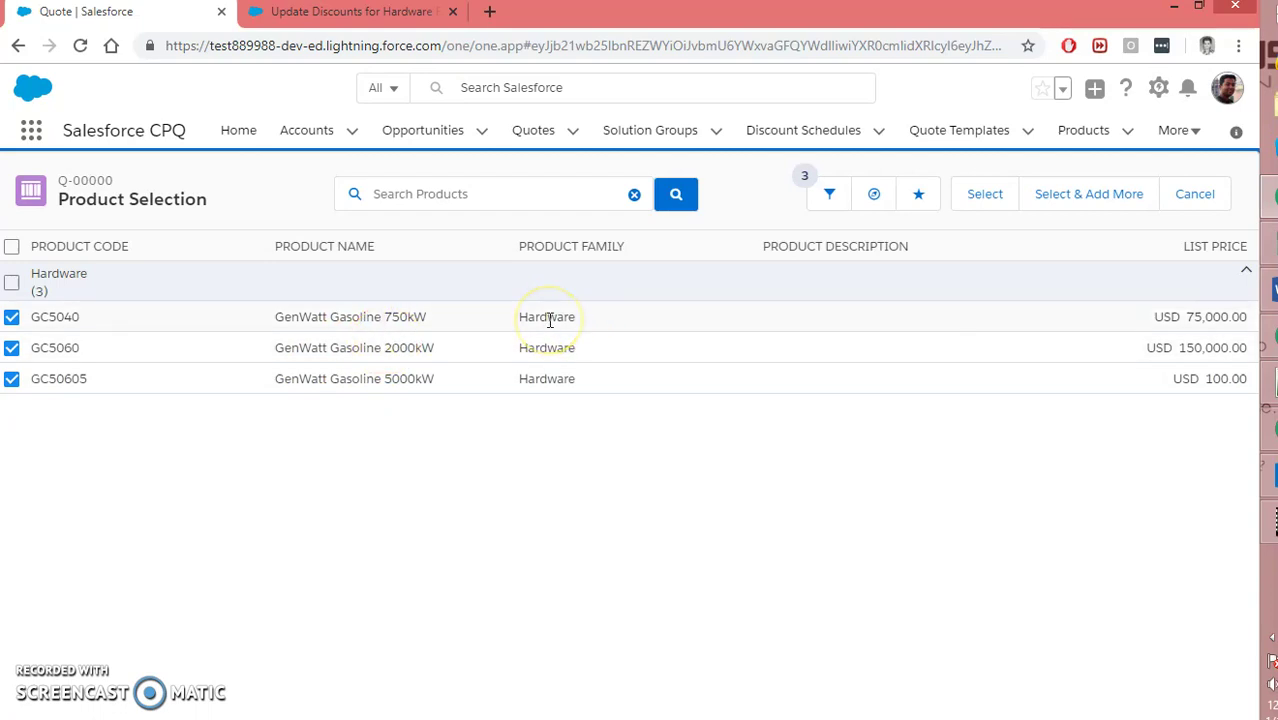
pyautogui.click(1000, 199)
pyautogui.click(655, 609)
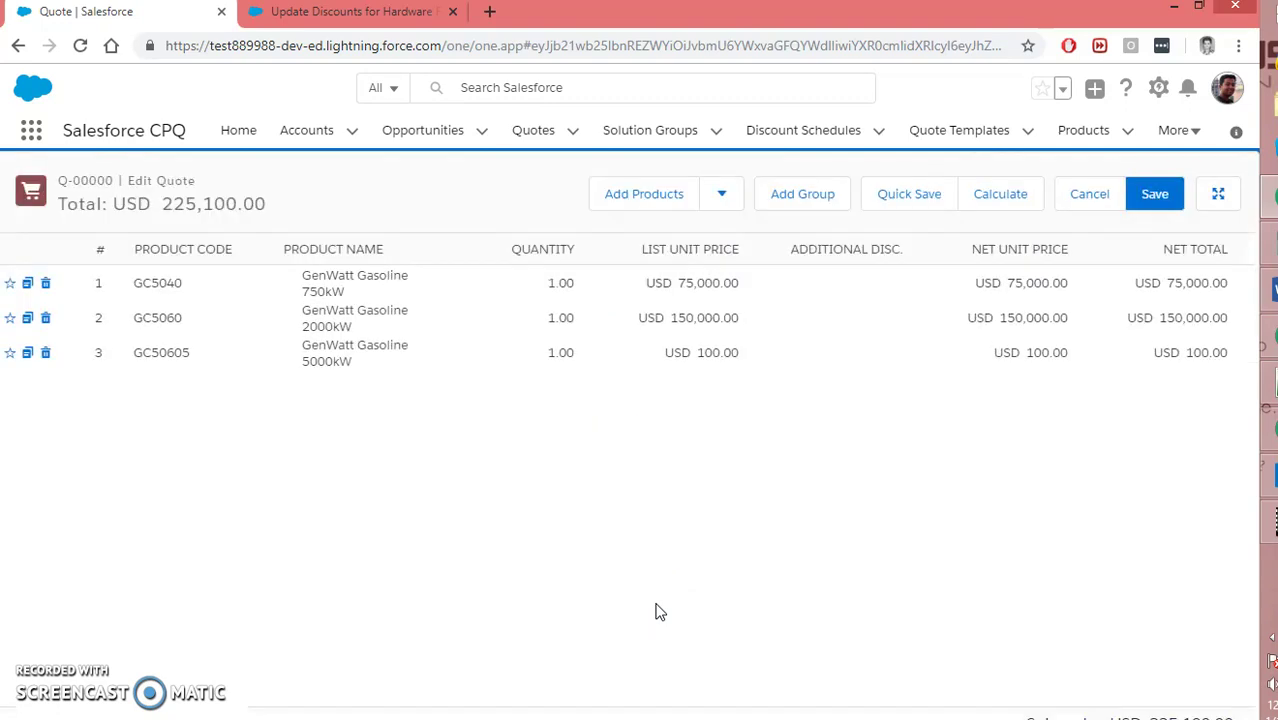
# Set the quantity of the GenWatt Gasoline 750kW line to 10.
pyautogui.click(749, 352)
pyautogui.click(553, 284)
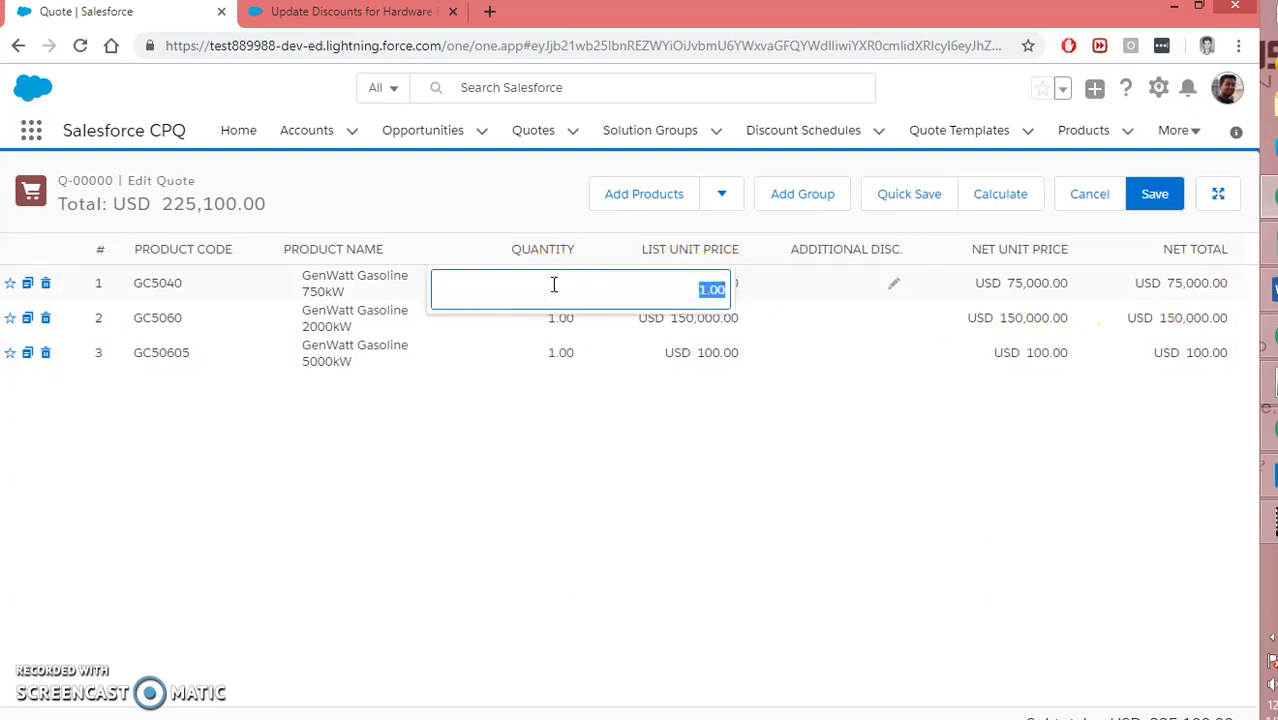
pyautogui.write('10')
pyautogui.click(624, 496)
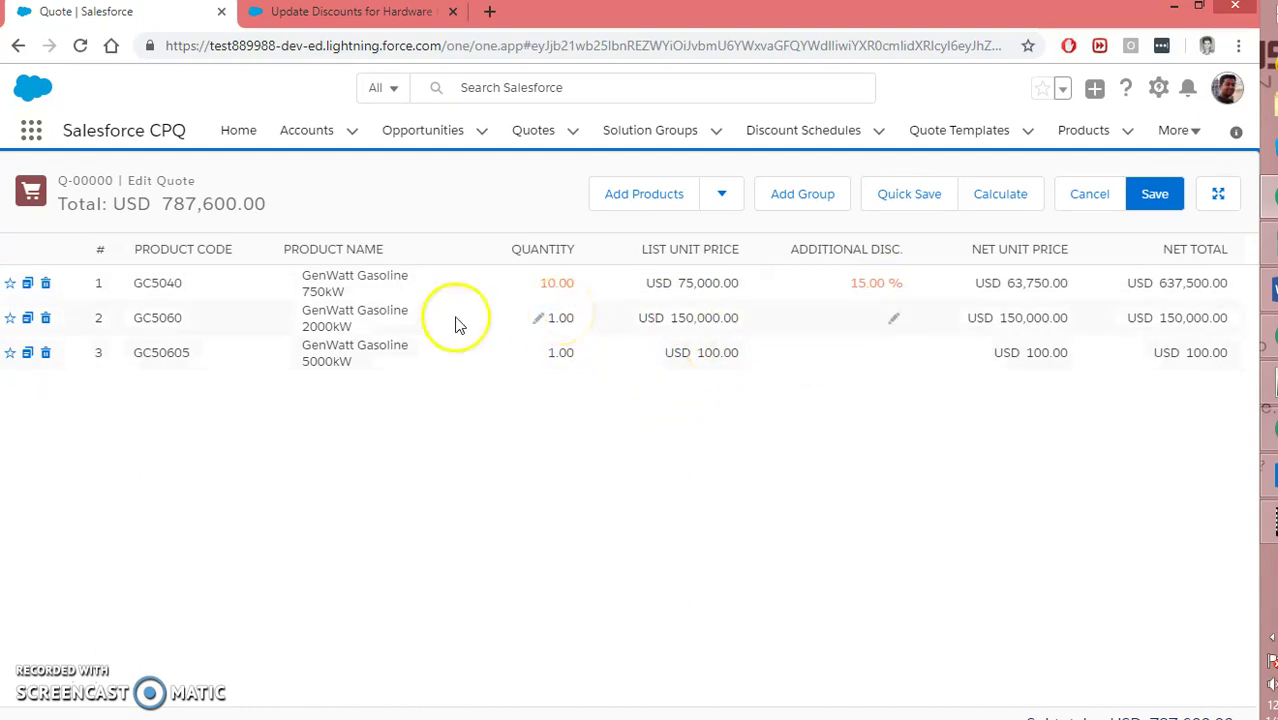
# Set the quantity of the GenWatt Gasoline 2000kW line to 20 and quick-save the quote.
pyautogui.click(559, 318)
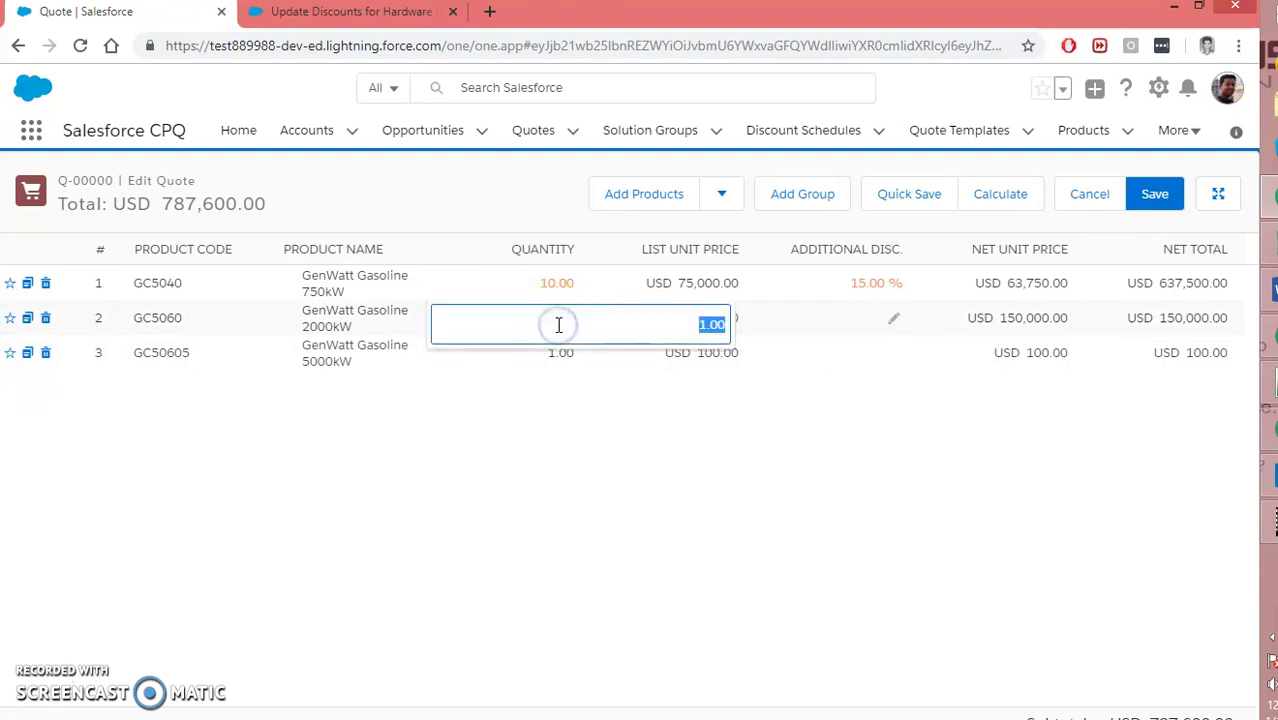
pyautogui.write('20')
pyautogui.click(722, 471)
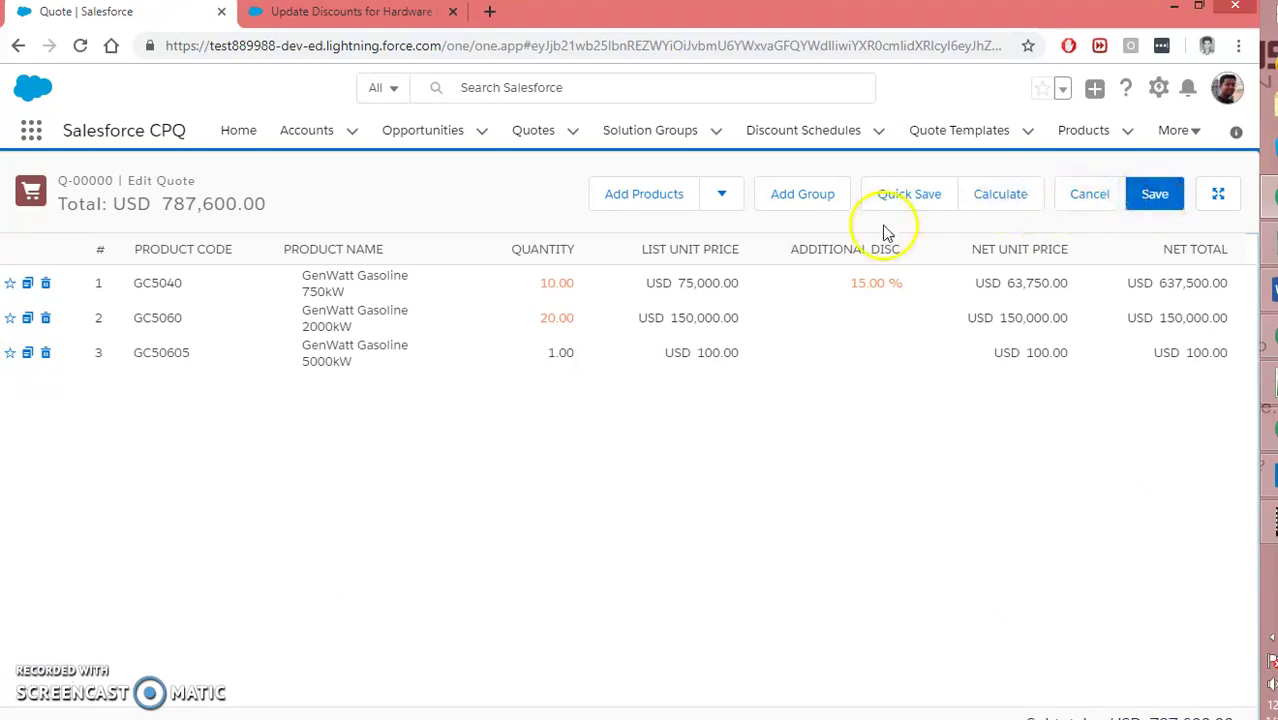
pyautogui.click(909, 200)
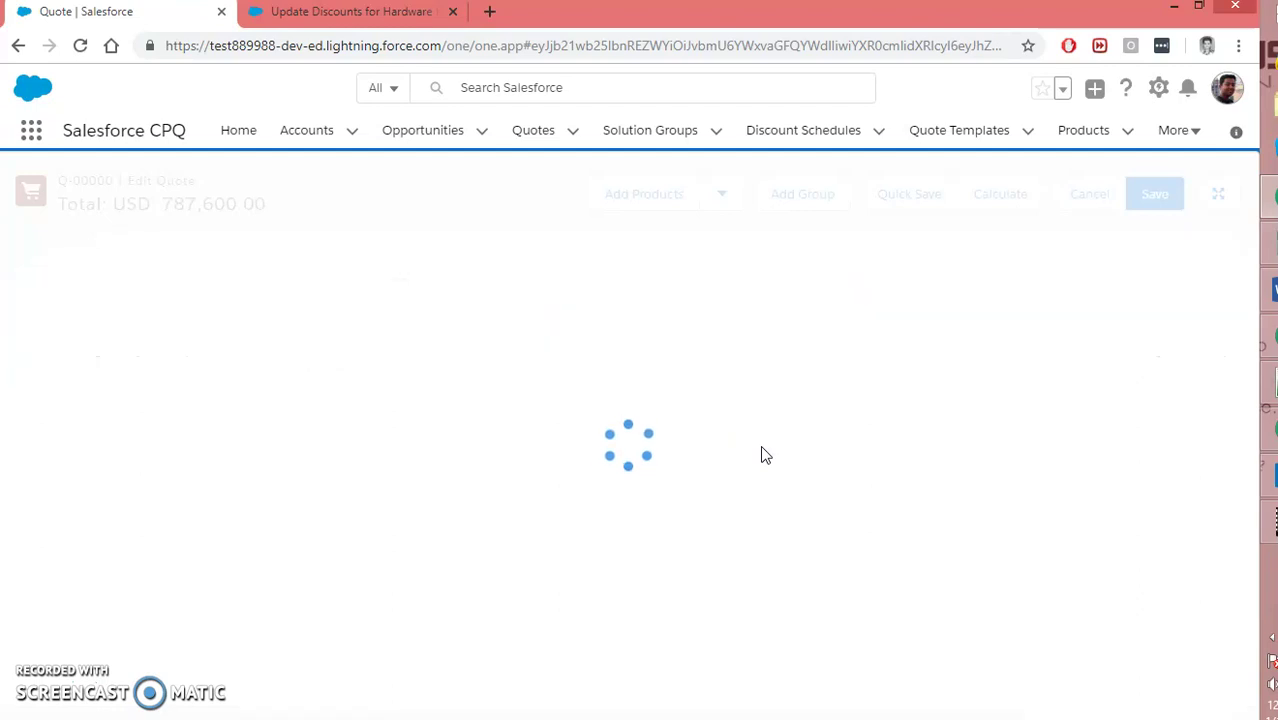
pyautogui.click(703, 338)
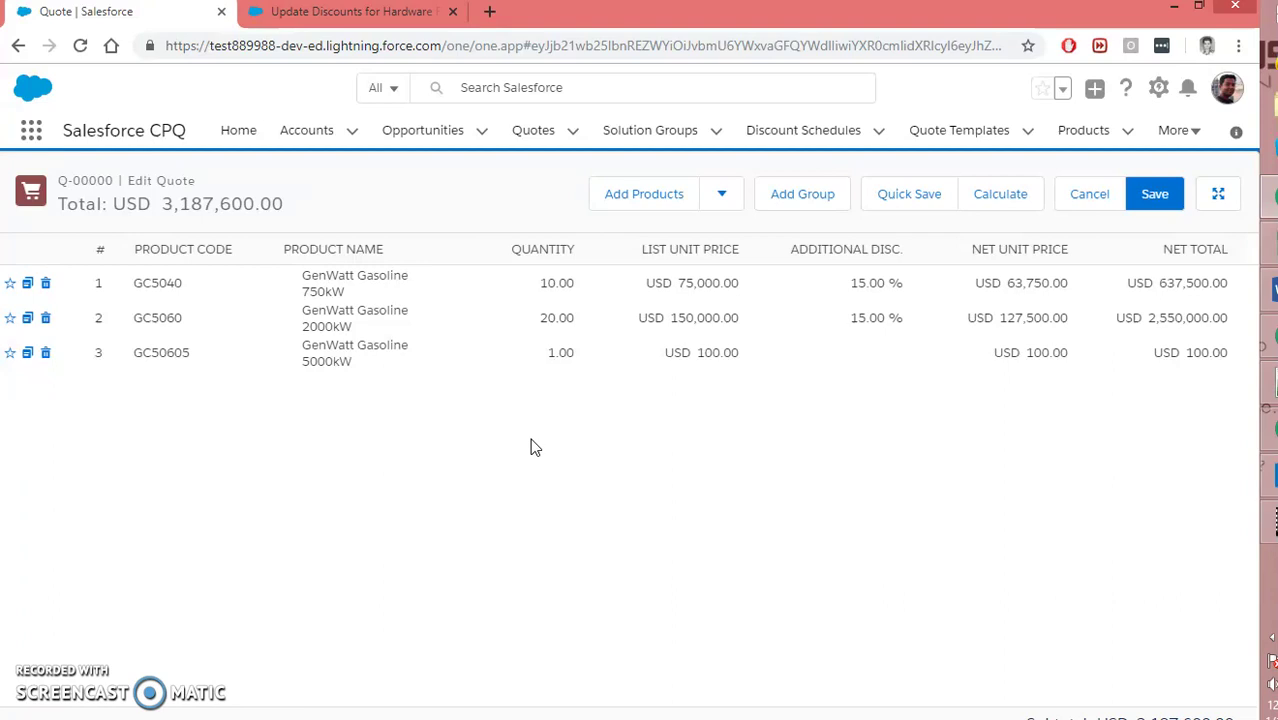
# Return to the Update Discounts for Hardware Family rule and review its details, price conditions and price action.
pyautogui.click(295, 14)
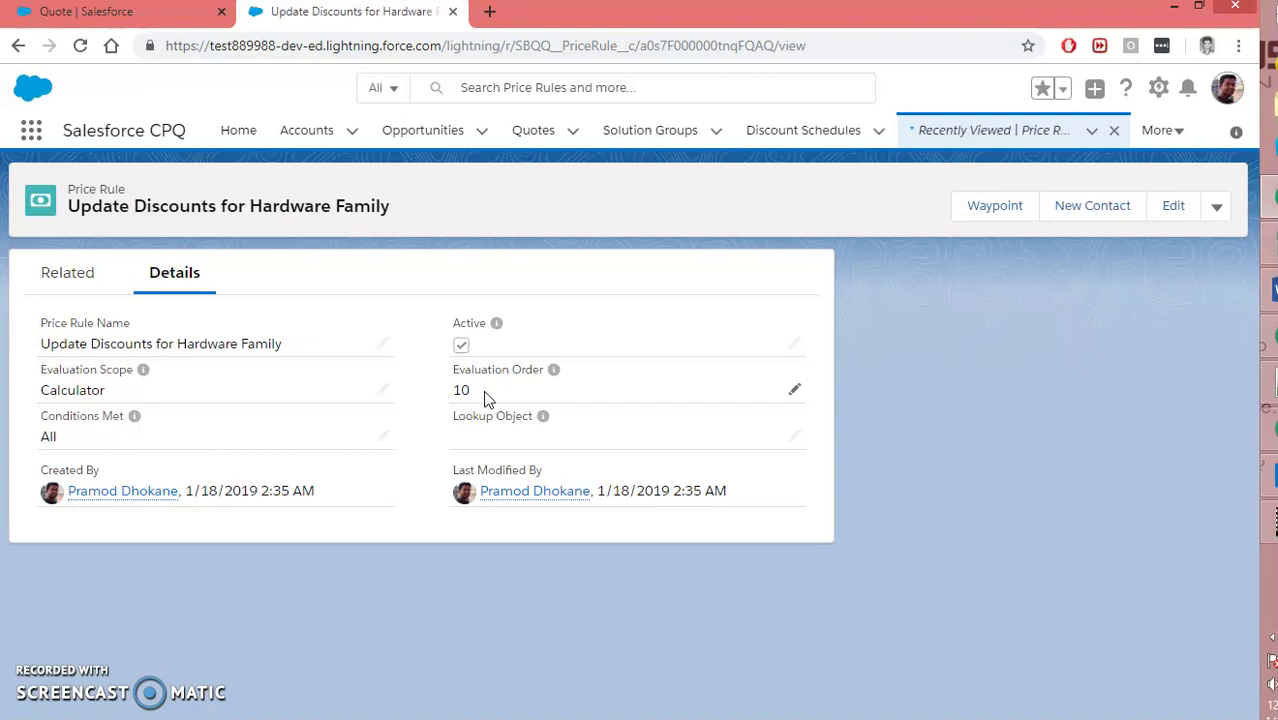
pyautogui.click(85, 272)
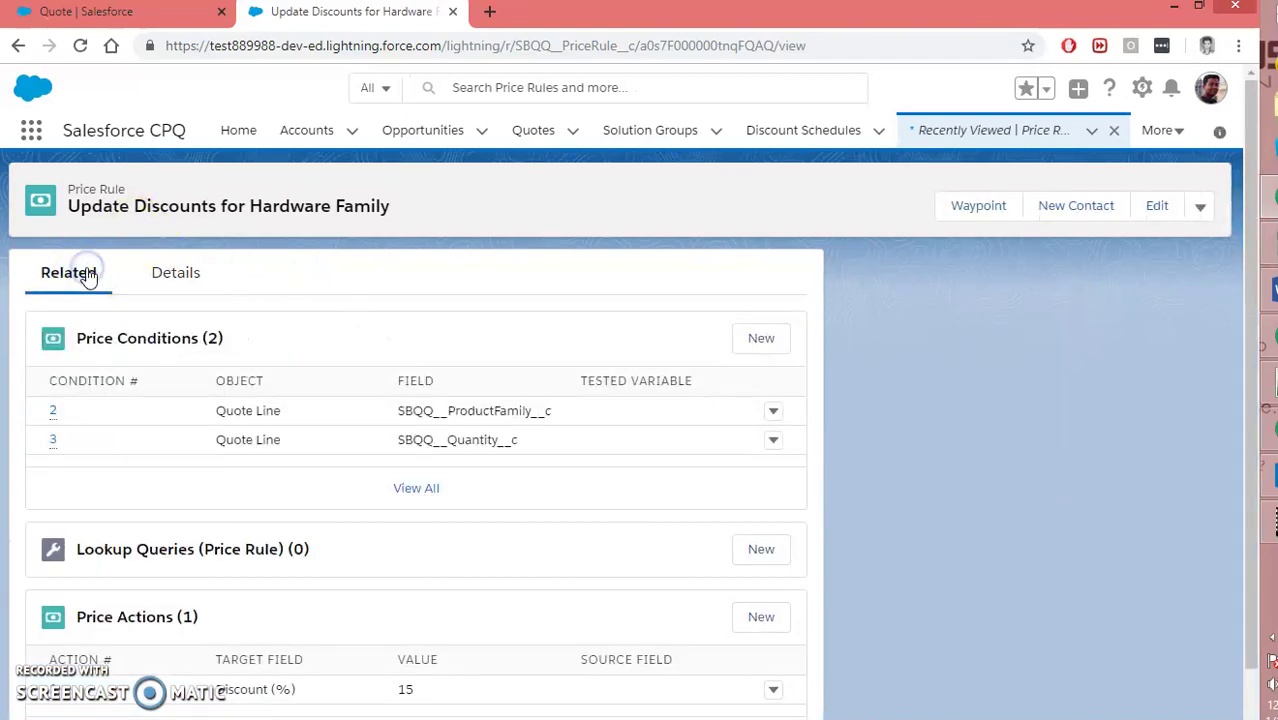
pyautogui.scroll(-1, 155, 408)
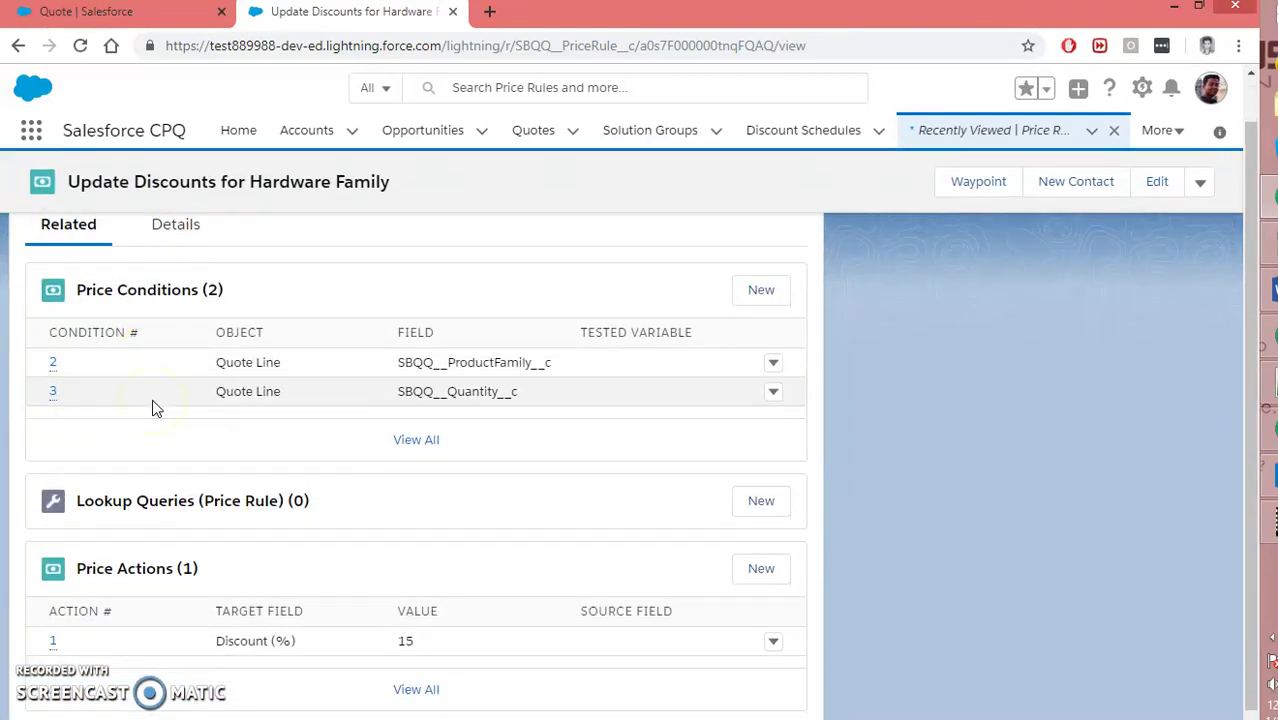
pyautogui.scroll(-1, 155, 408)
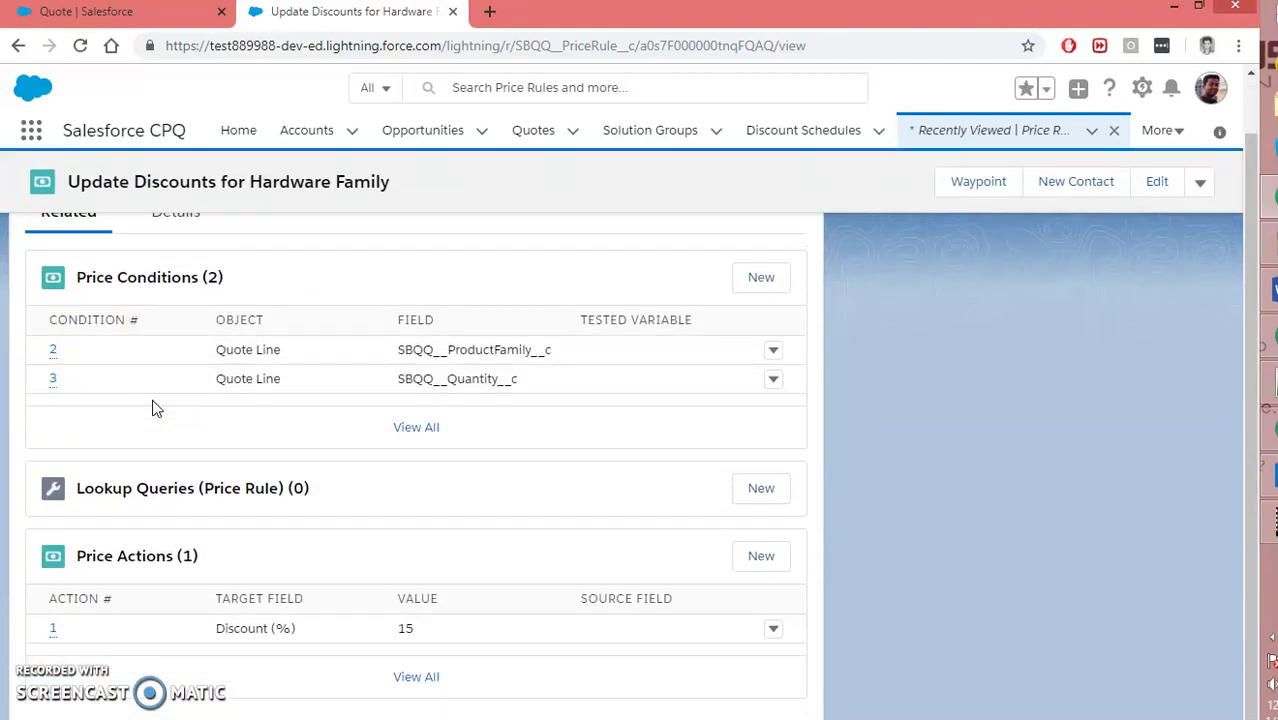